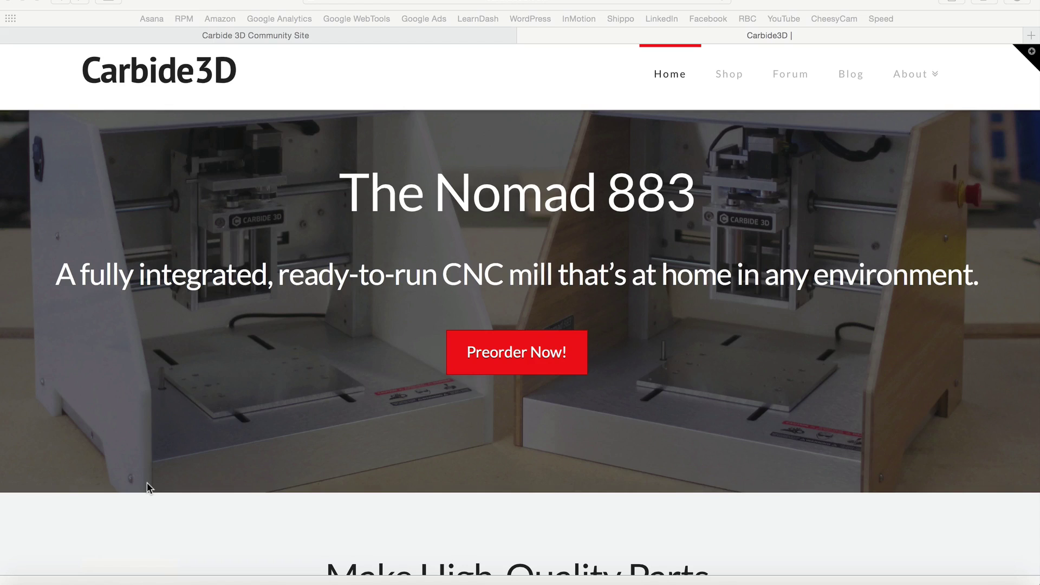
Switch to MeshCAM and enlarge its window to fill the screen.
click(106, 558)
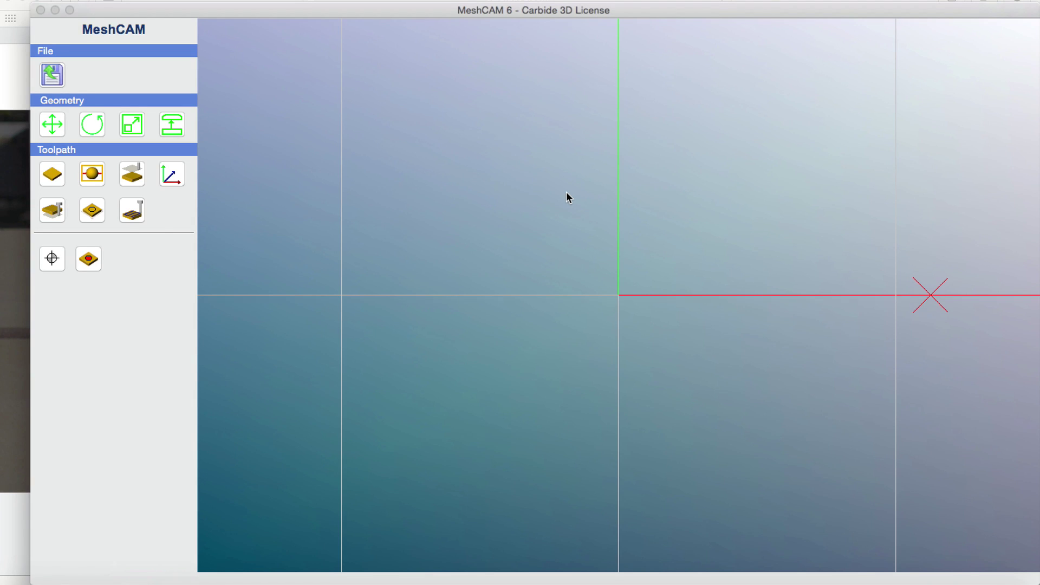
click(130, 559)
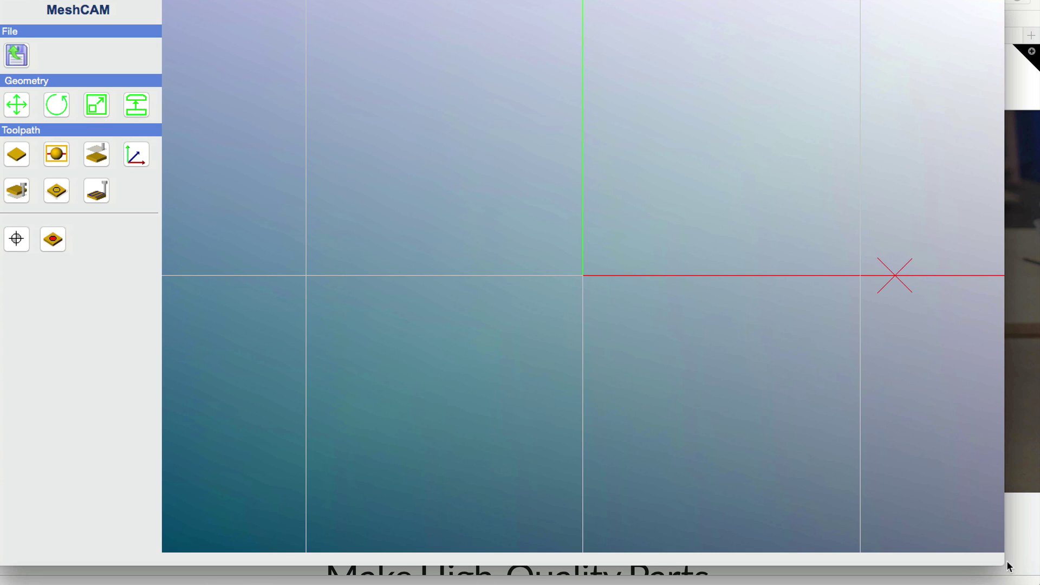
drag(1004, 563, 1038, 580)
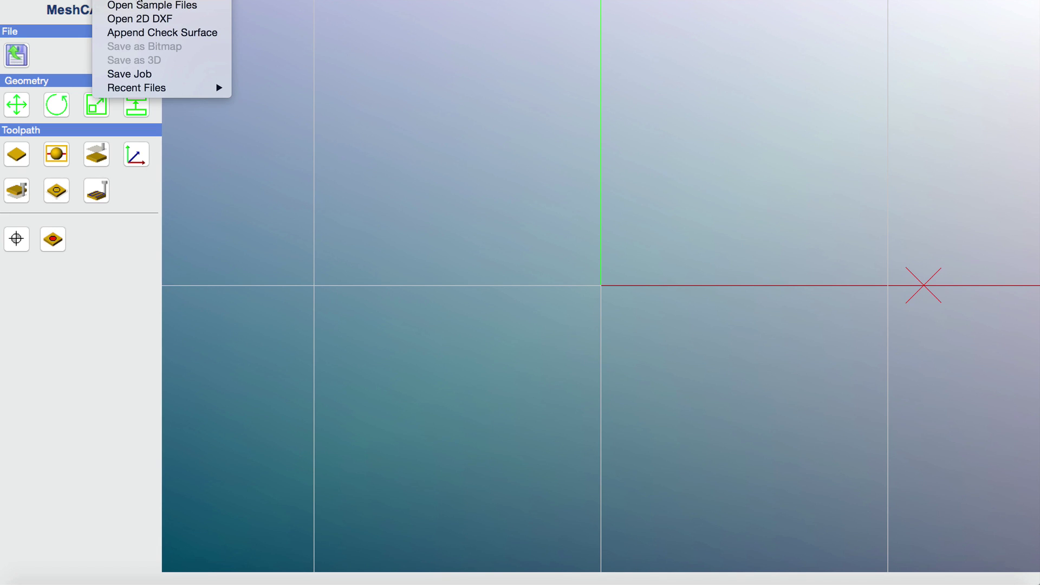
Open the original.stl model in inches as a 3 Axis job.
click(138, 1)
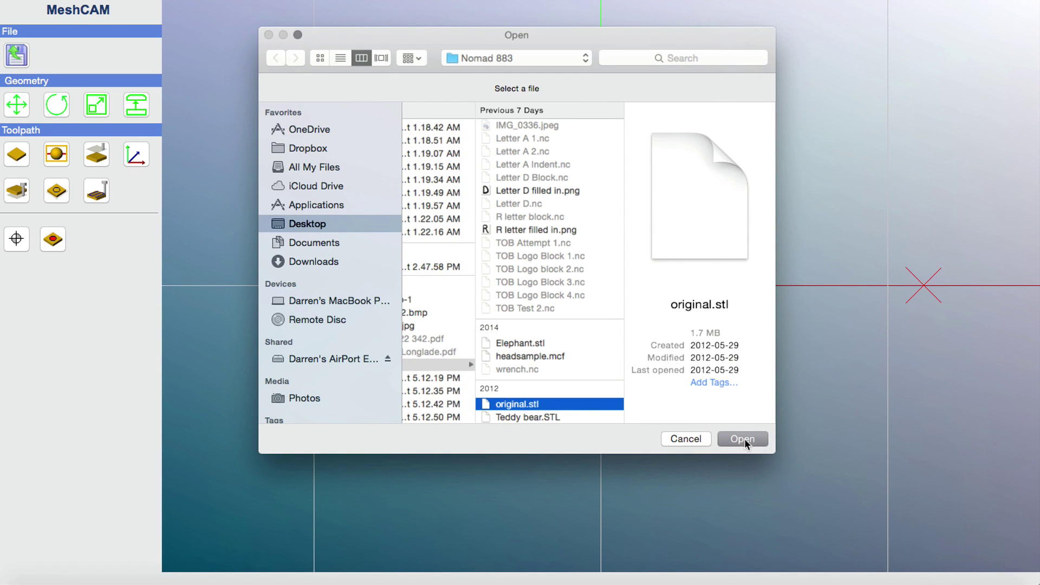
click(745, 437)
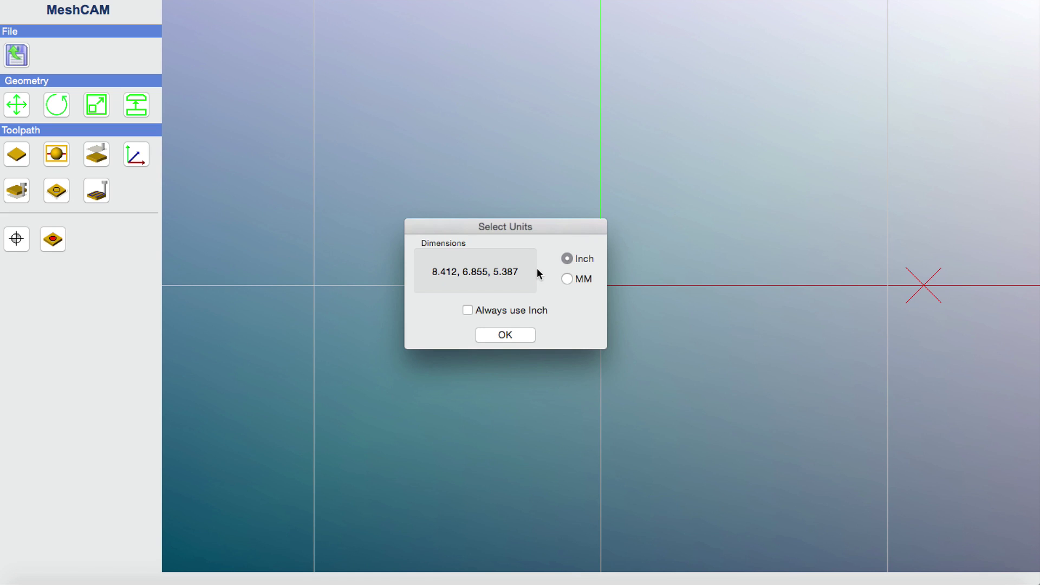
click(507, 336)
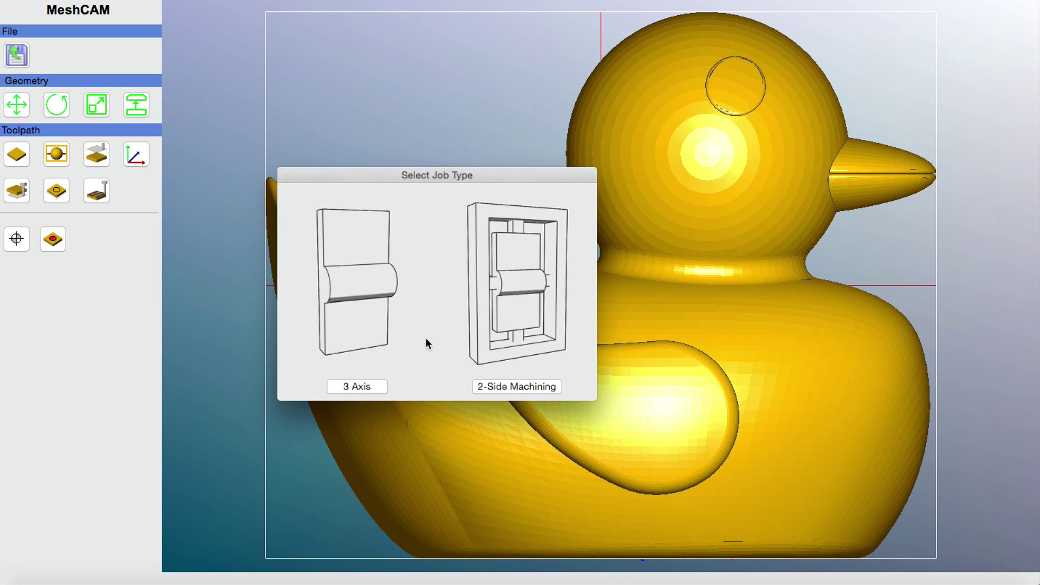
click(367, 388)
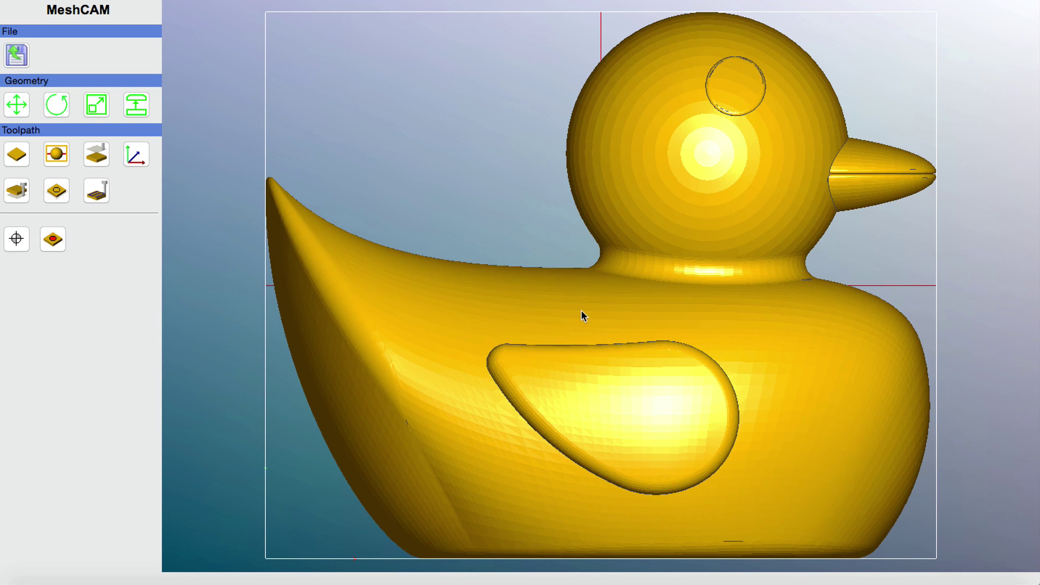
Examine the duck model from several angles and zoom levels.
scroll(581, 311, down, 6)
scroll(581, 310, up, 5)
scroll(581, 310, down, 4)
scroll(581, 311, up, 6)
scroll(581, 310, down, 5)
drag(531, 431, 492, 347)
drag(495, 102, 761, 425)
drag(629, 190, 639, 392)
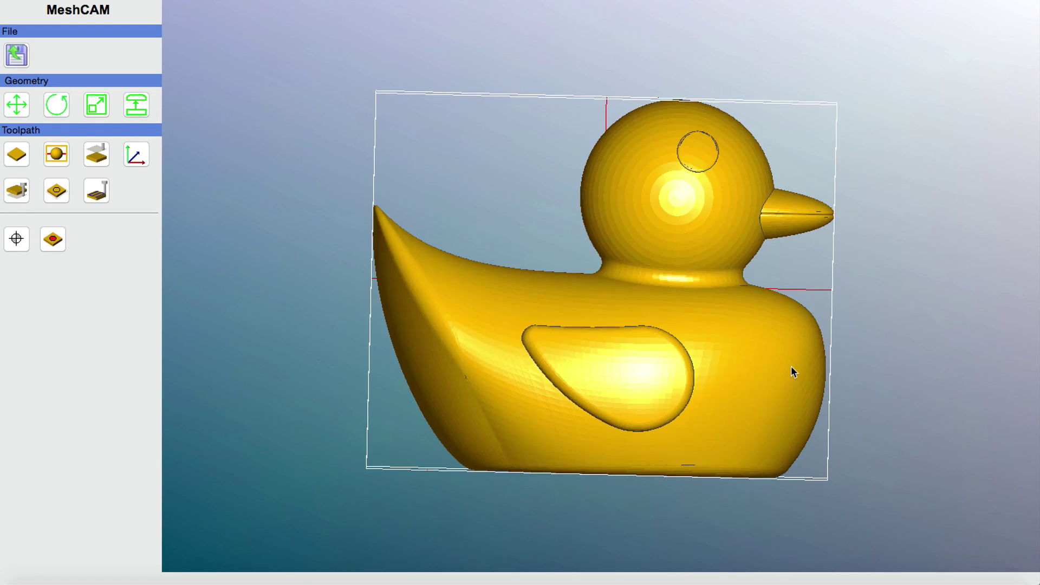
drag(791, 367, 314, 365)
mouse_move(511, 311)
mouse_down()
mouse_move(652, 486)
mouse_move(710, 493)
mouse_move(597, 502)
mouse_move(707, 287)
mouse_move(629, 189)
mouse_move(586, 285)
mouse_move(782, 195)
mouse_move(763, 167)
mouse_move(769, 191)
mouse_move(783, 179)
mouse_up()
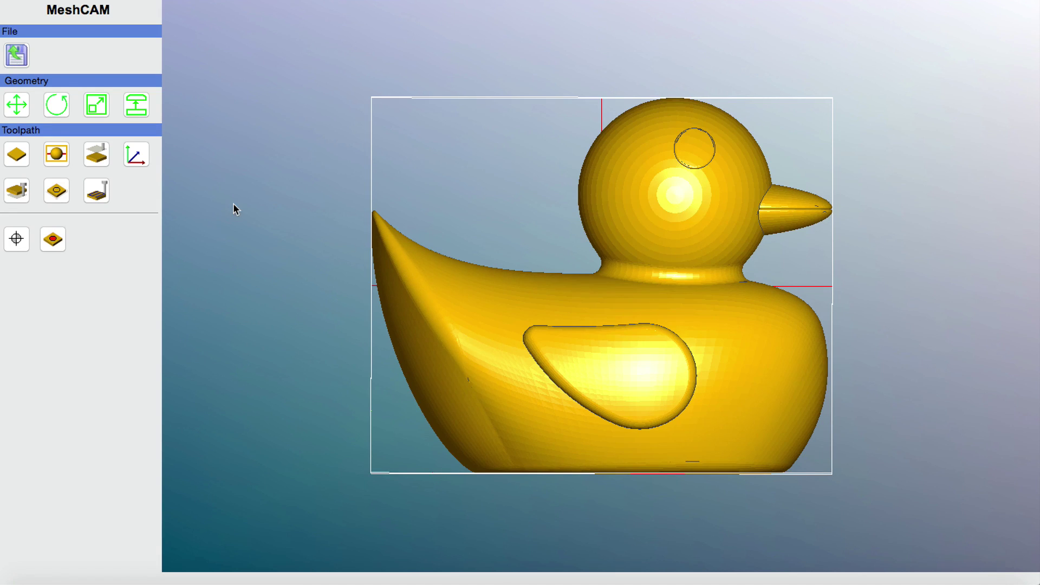
Define the stock as 1.75 x 1.75 x 1.75 inches with its dimensions locked.
click(18, 156)
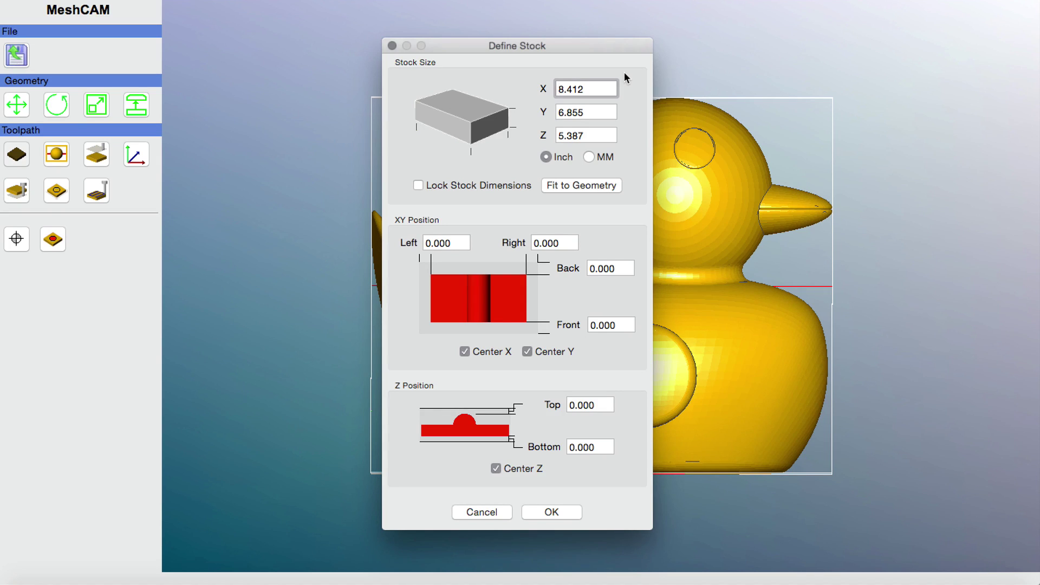
drag(598, 88, 516, 81)
text(1.75)
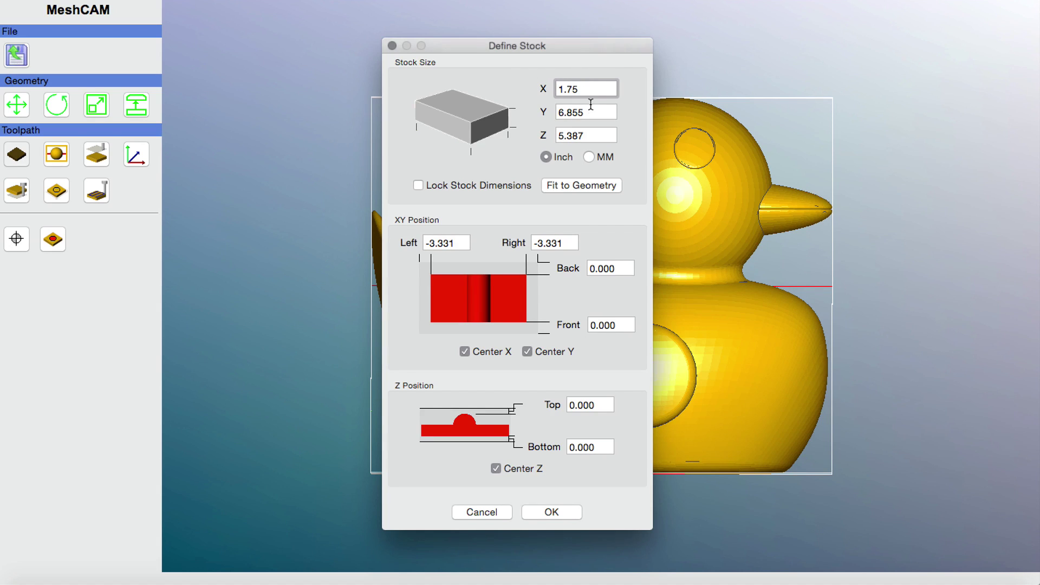
key(Tab)
text(1.75)
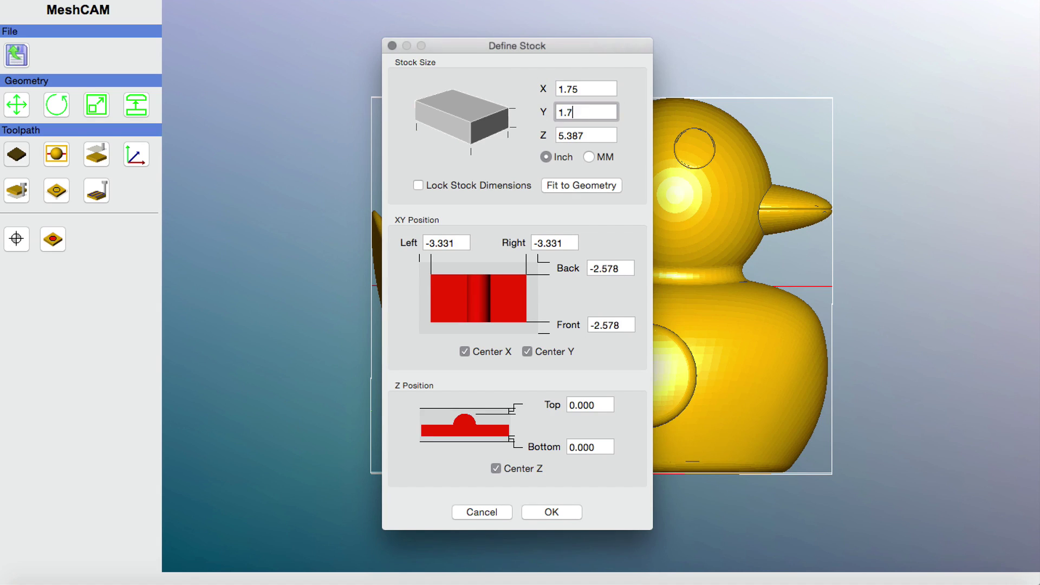
key(Tab)
text(1.75)
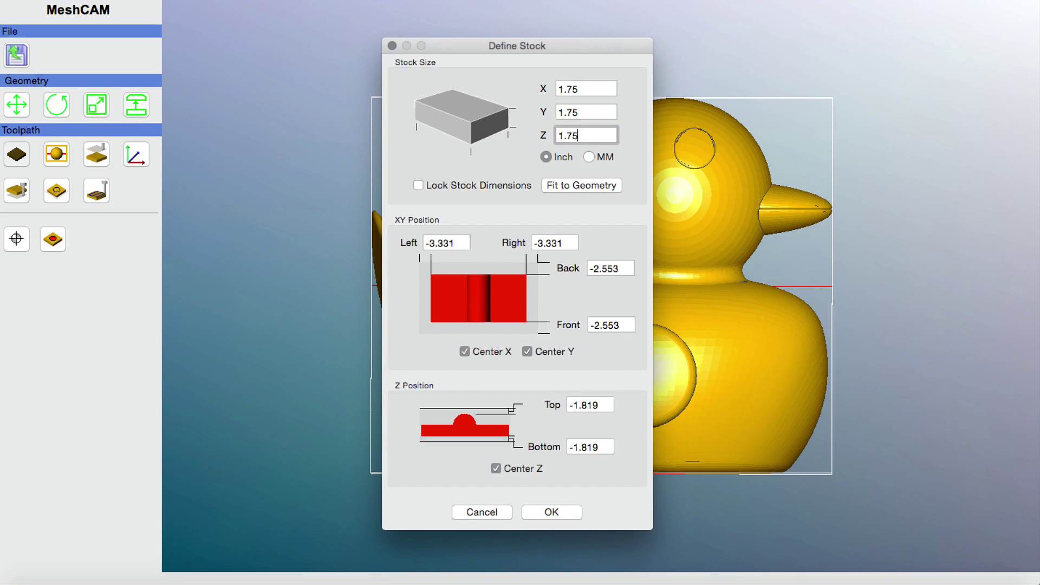
click(418, 186)
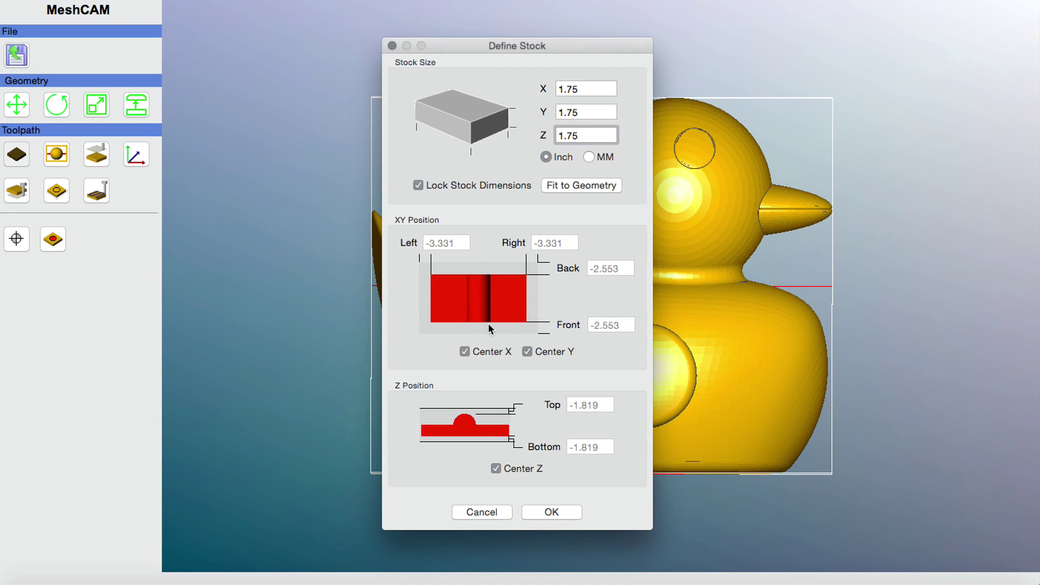
click(556, 512)
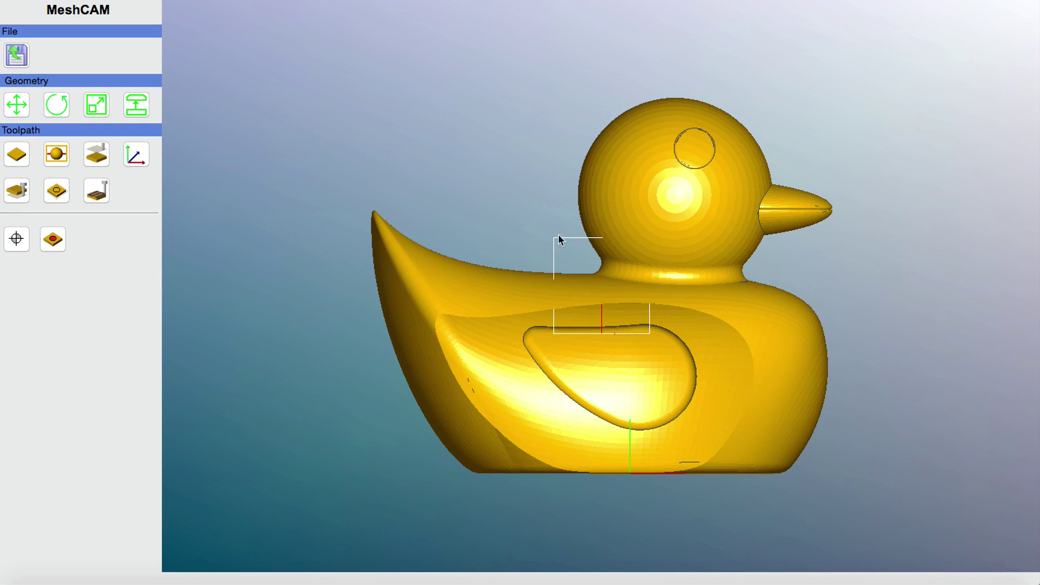
Scale the duck geometry uniformly by a factor of 0.5.
drag(610, 341, 592, 397)
drag(591, 253, 585, 413)
drag(677, 278, 674, 127)
drag(606, 355, 590, 95)
drag(593, 212, 599, 437)
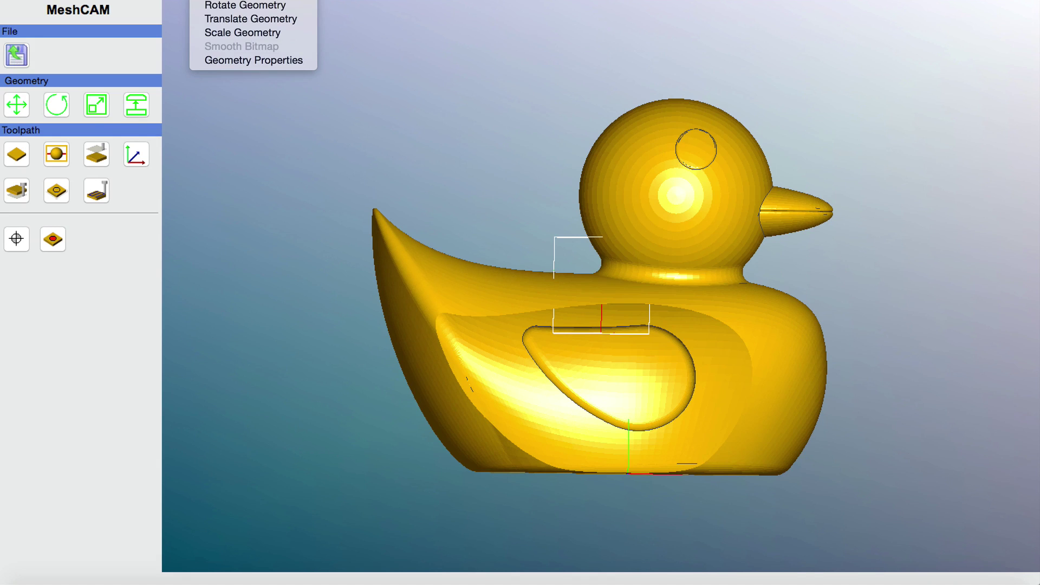
click(236, 34)
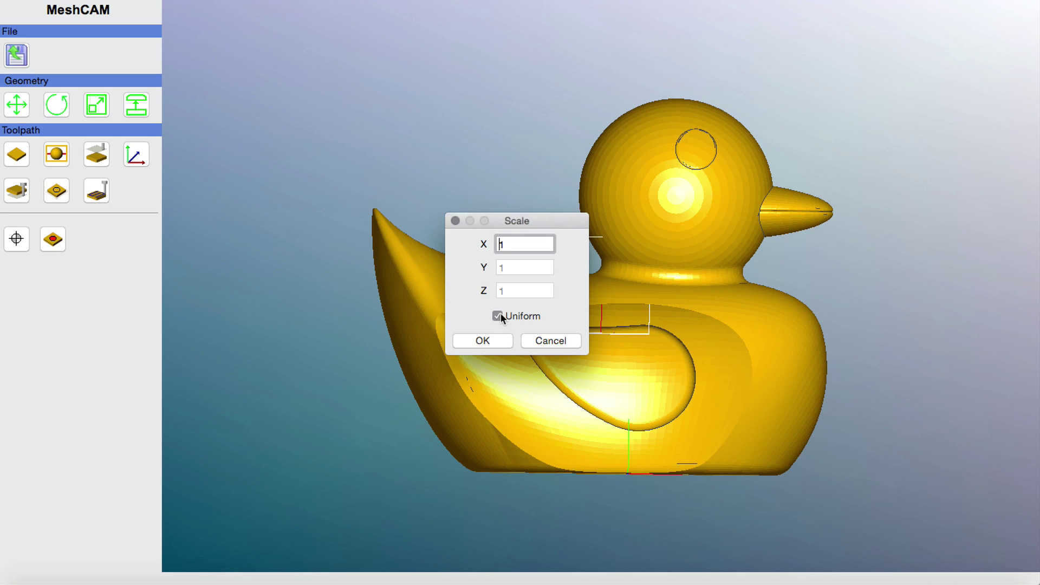
drag(512, 245, 481, 244)
text(0.5)
click(494, 340)
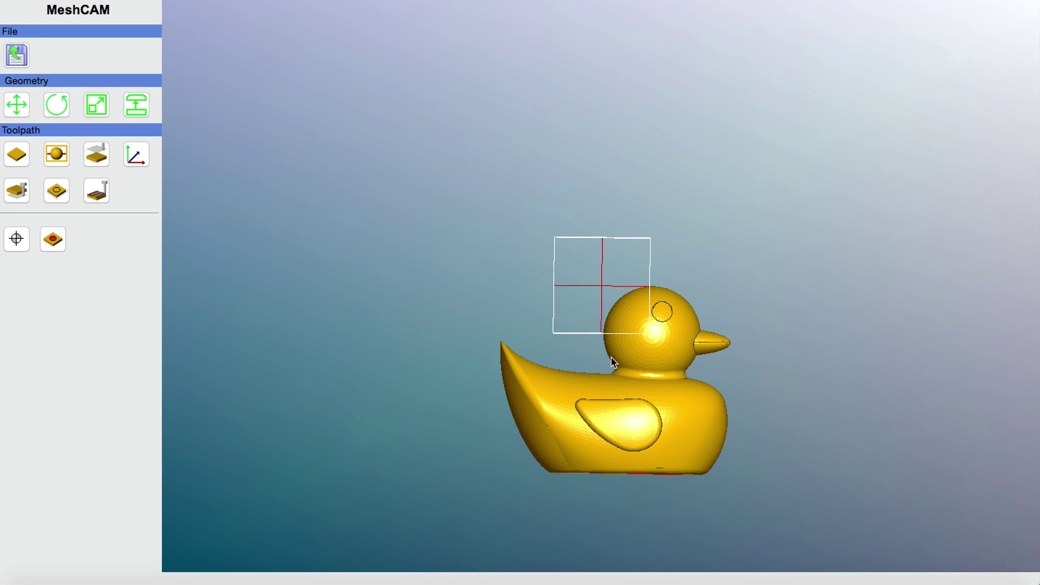
Center the half-size duck in the stock along X and Y.
drag(580, 316, 578, 344)
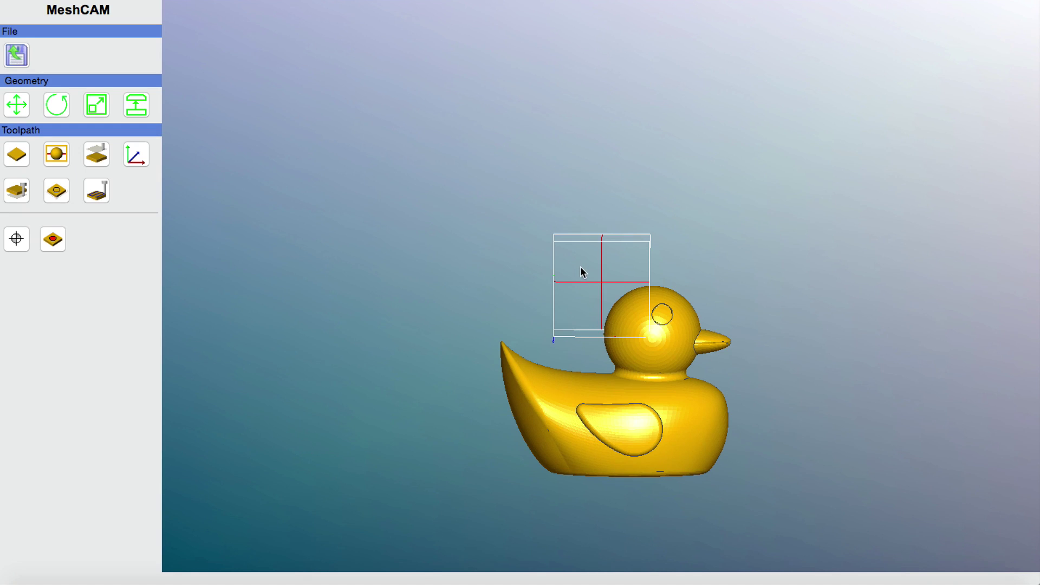
drag(575, 255, 576, 228)
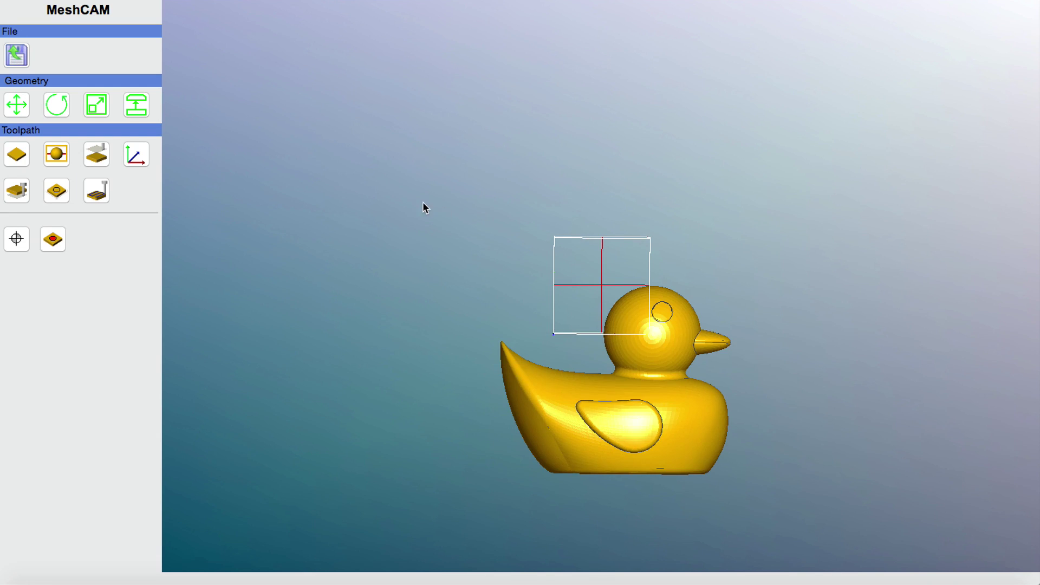
click(23, 155)
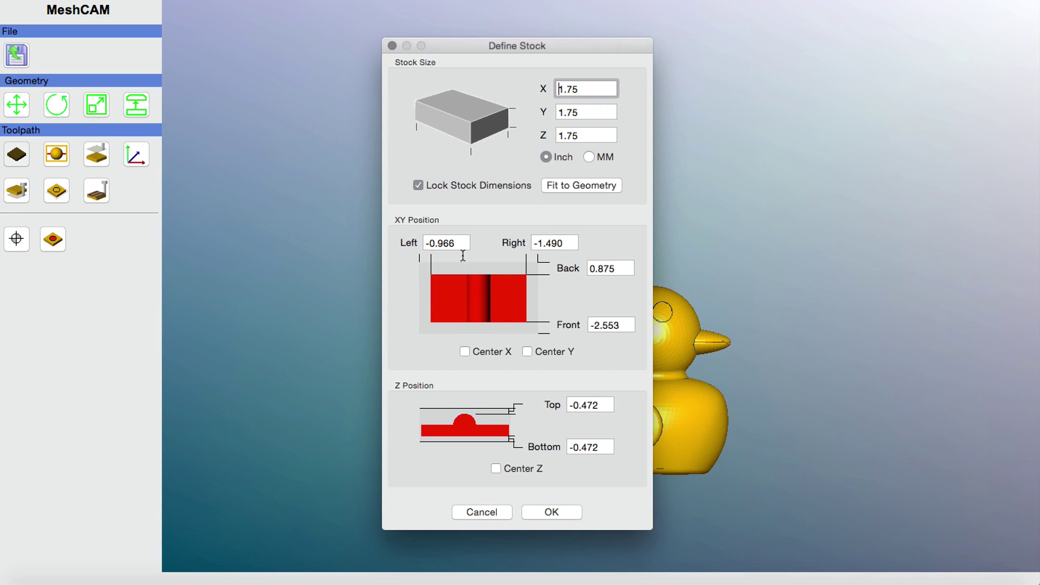
click(464, 351)
click(527, 352)
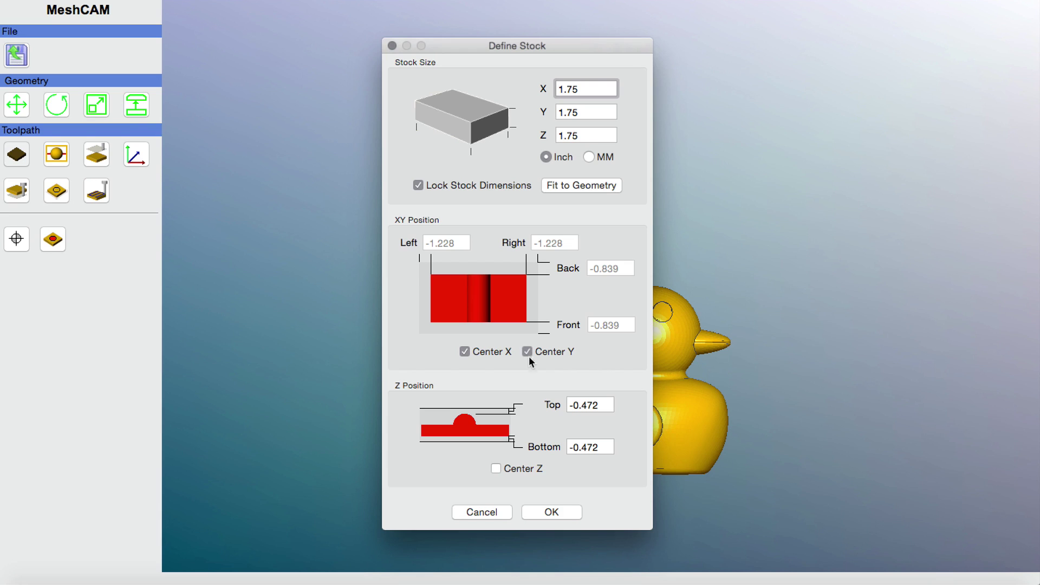
click(556, 511)
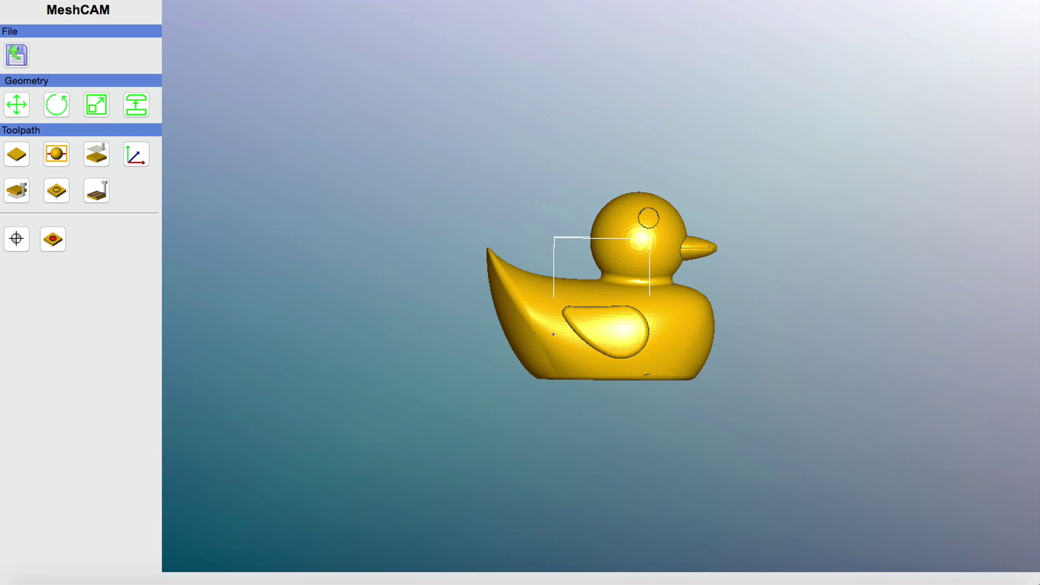
Scale the duck uniformly by 0.5 once more to bring it closer to the stock size.
click(235, 31)
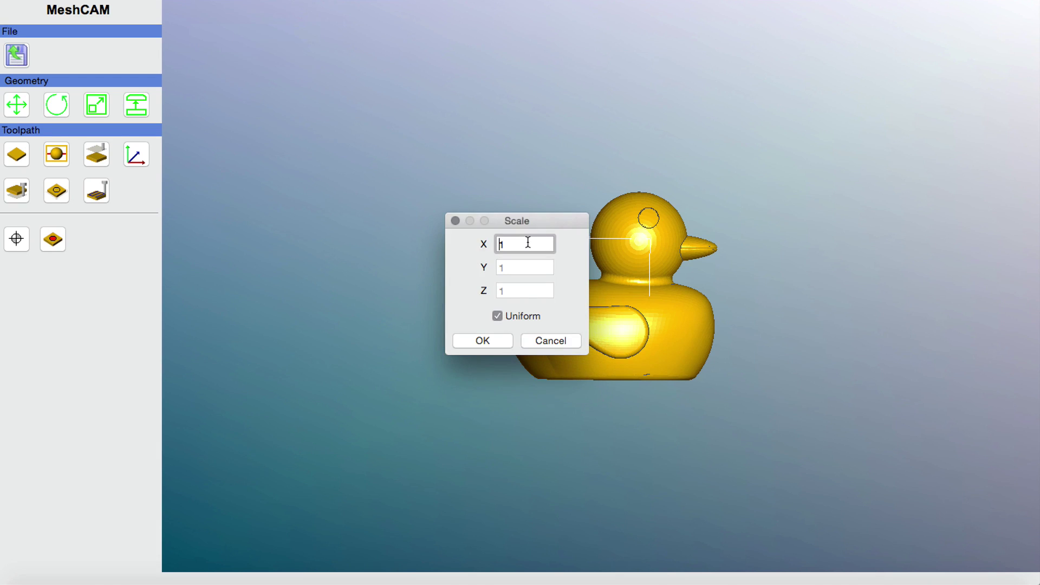
drag(519, 244, 482, 248)
text(0.5)
click(482, 340)
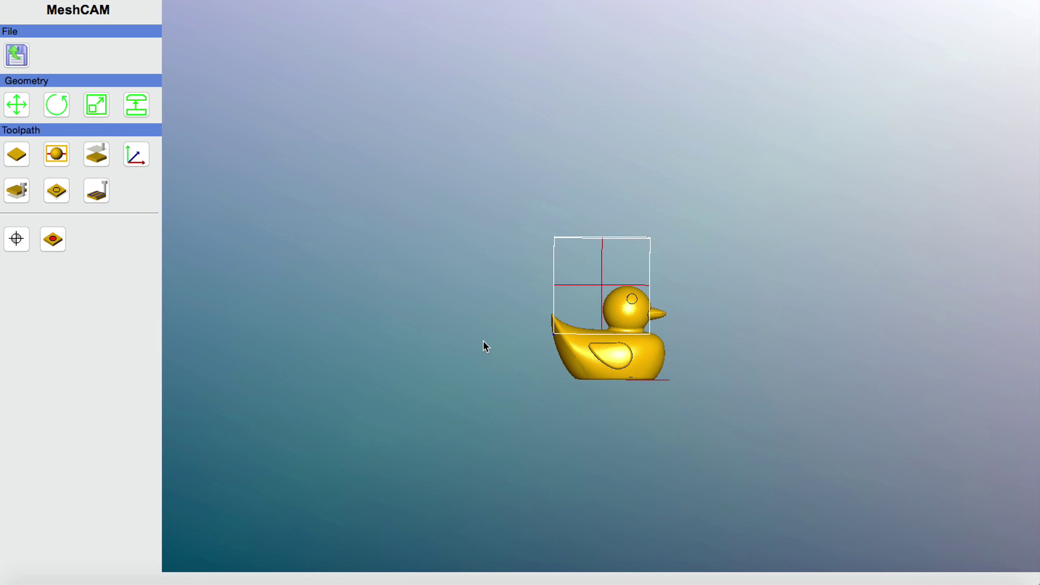
Recenter the reduced duck within the stock in both X and Y.
click(21, 156)
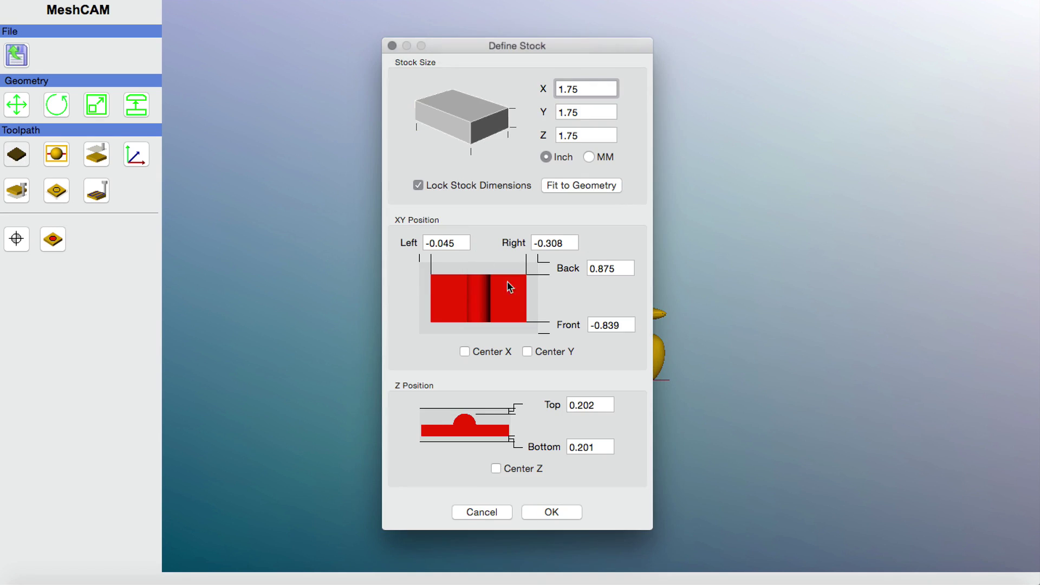
click(464, 352)
click(527, 351)
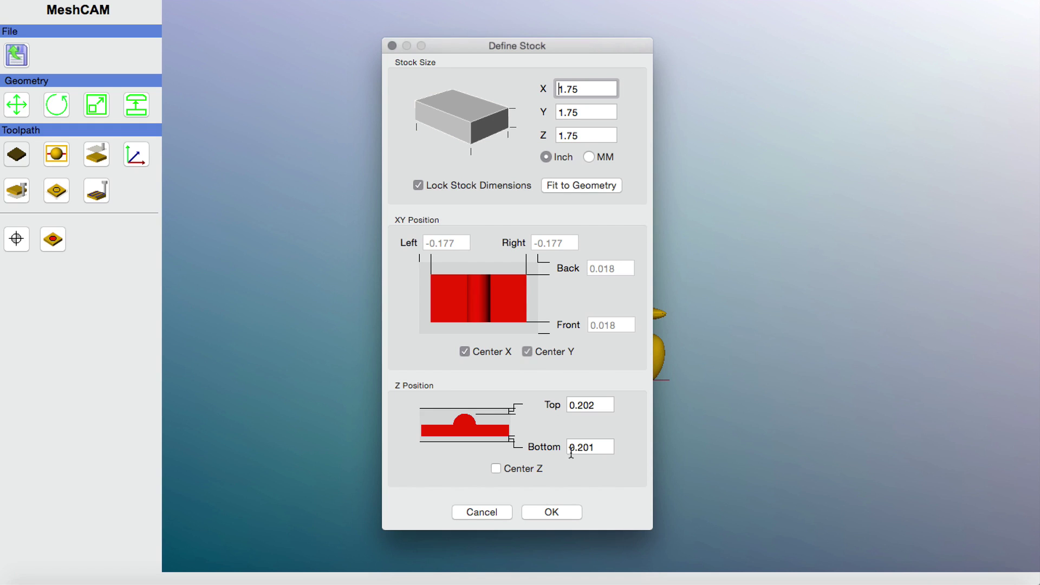
click(559, 512)
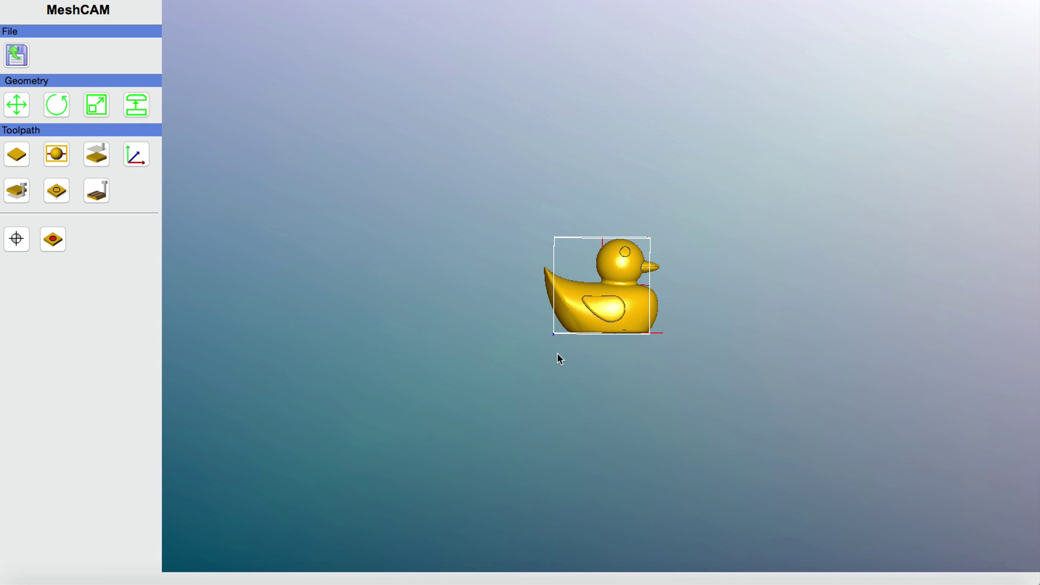
Scale the duck uniformly by 0.8 to fit it inside the stock outline.
scroll(565, 344, up, 5)
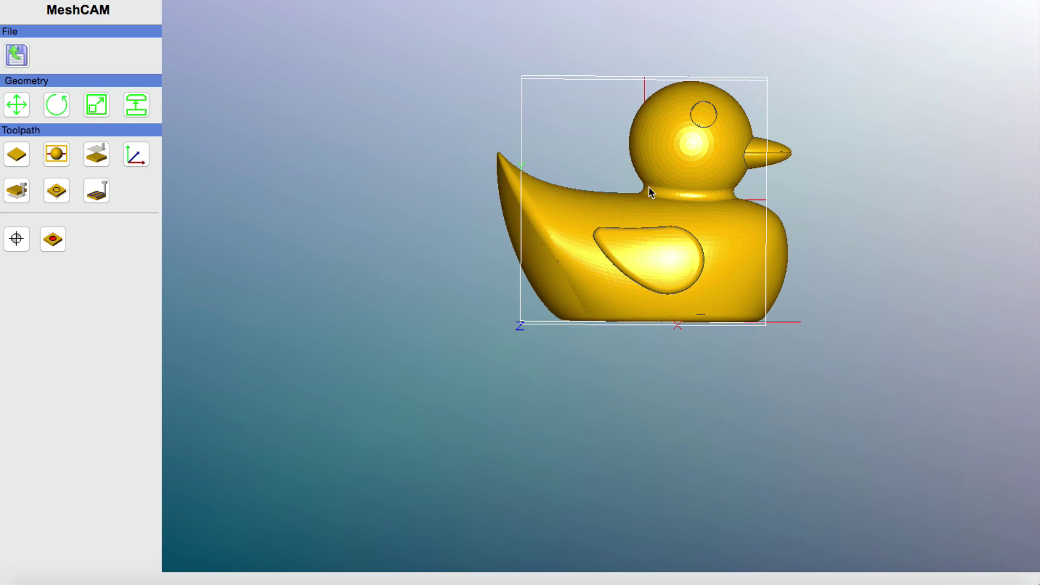
right_drag(648, 186, 605, 251)
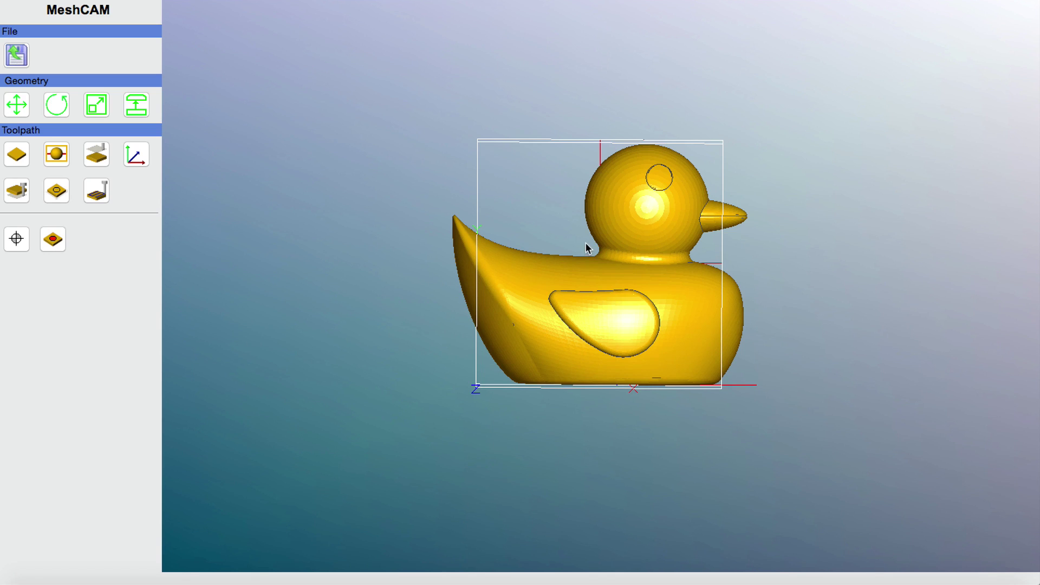
click(209, 0)
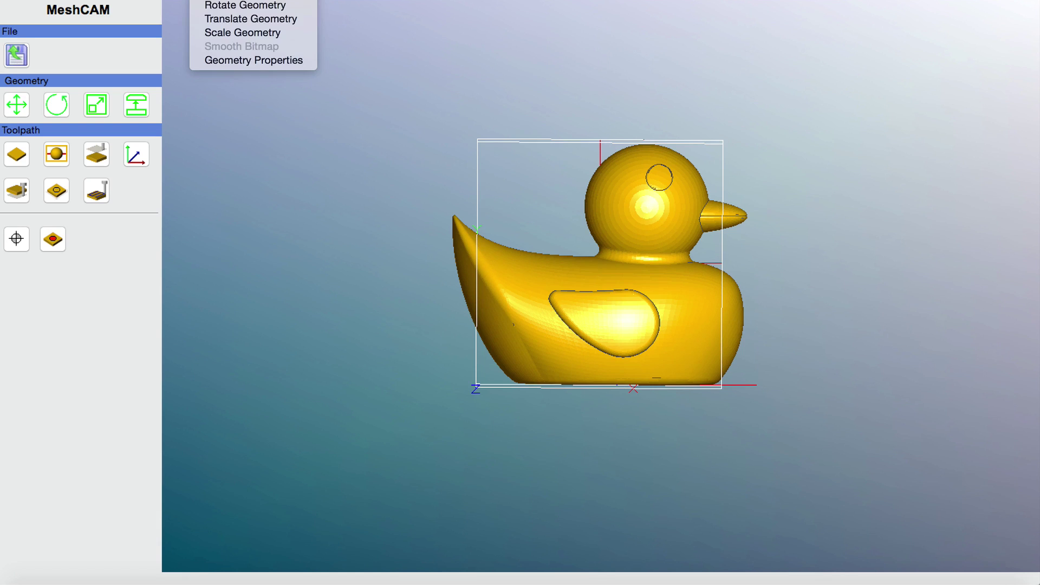
click(215, 34)
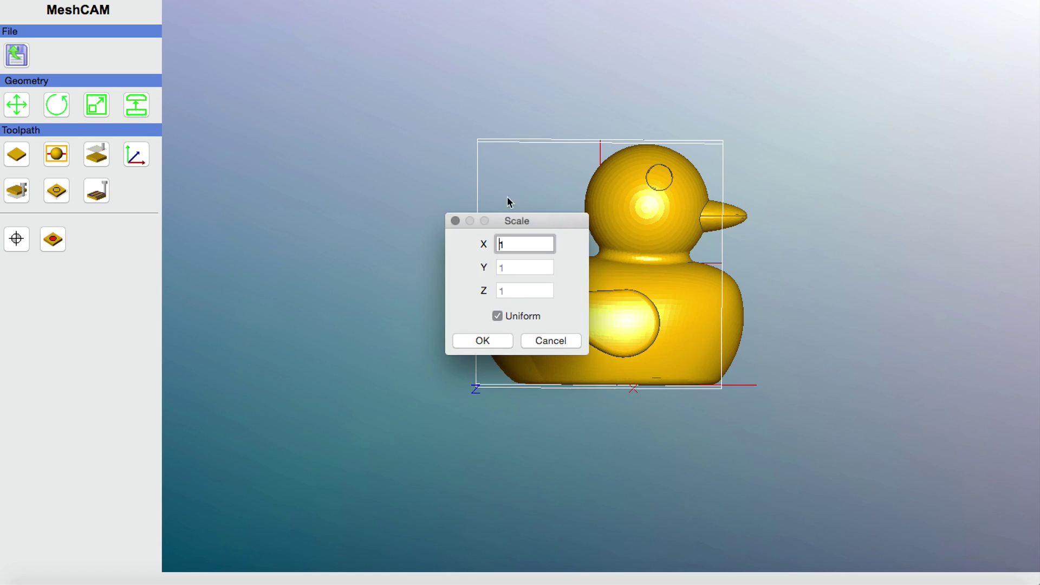
text(0.8)
click(494, 339)
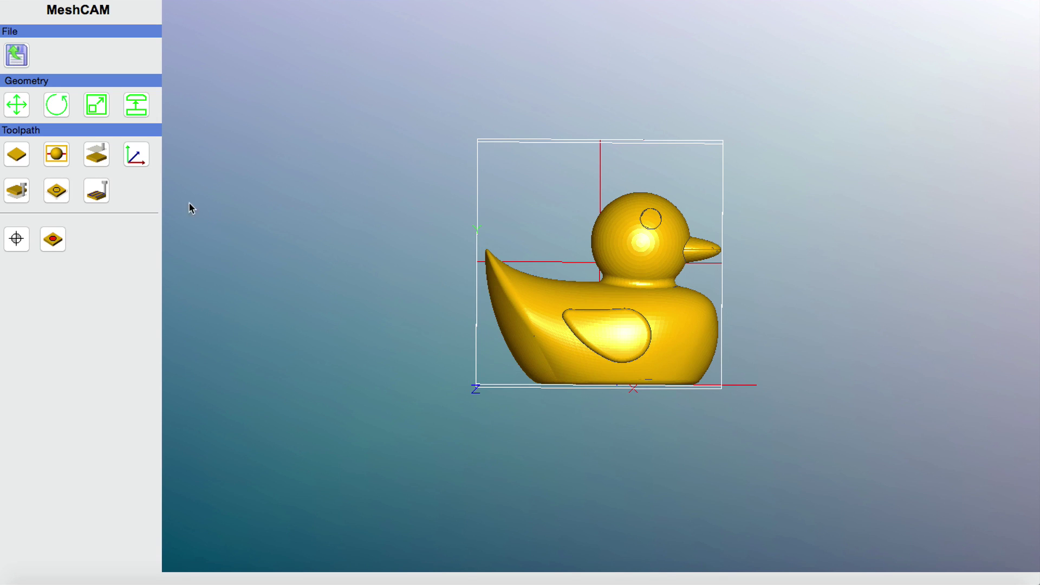
Center the duck scaled by 0.8 within the stock along both X and Y.
click(18, 156)
click(464, 351)
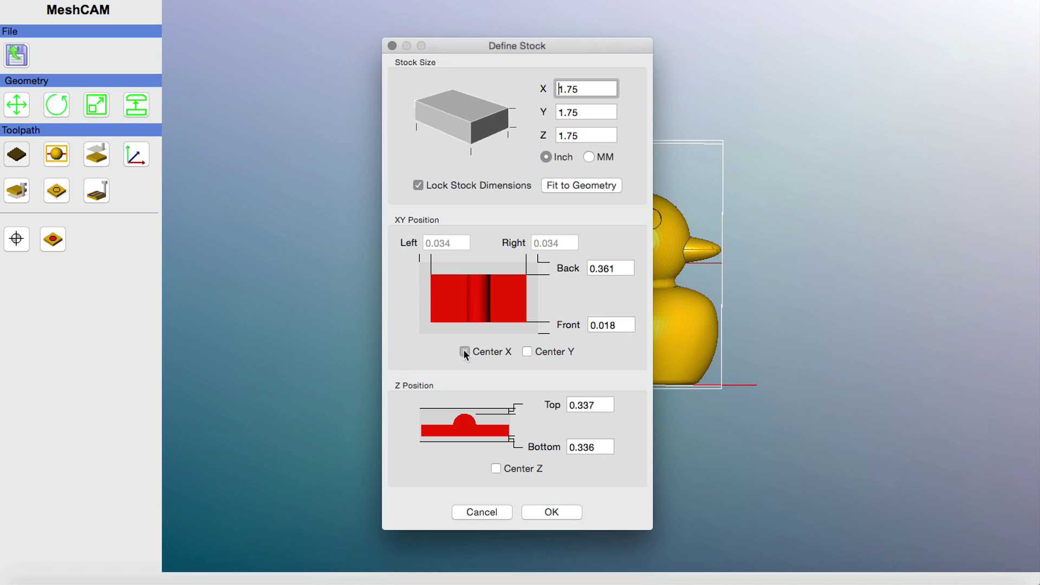
click(527, 352)
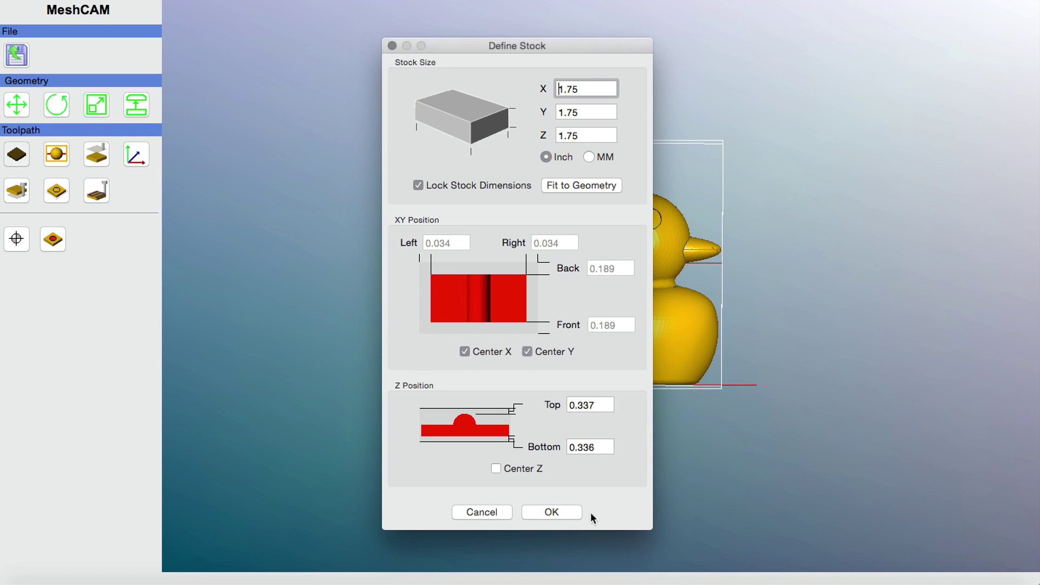
click(555, 512)
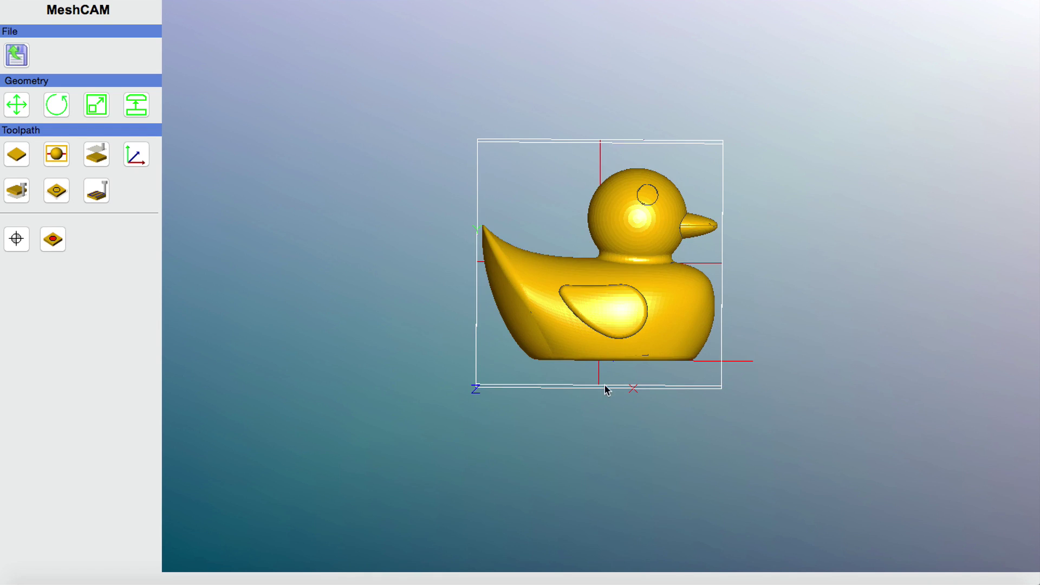
Move the duck up flush with the top of the stock by setting its top Z offset to 0.
drag(597, 449, 599, 180)
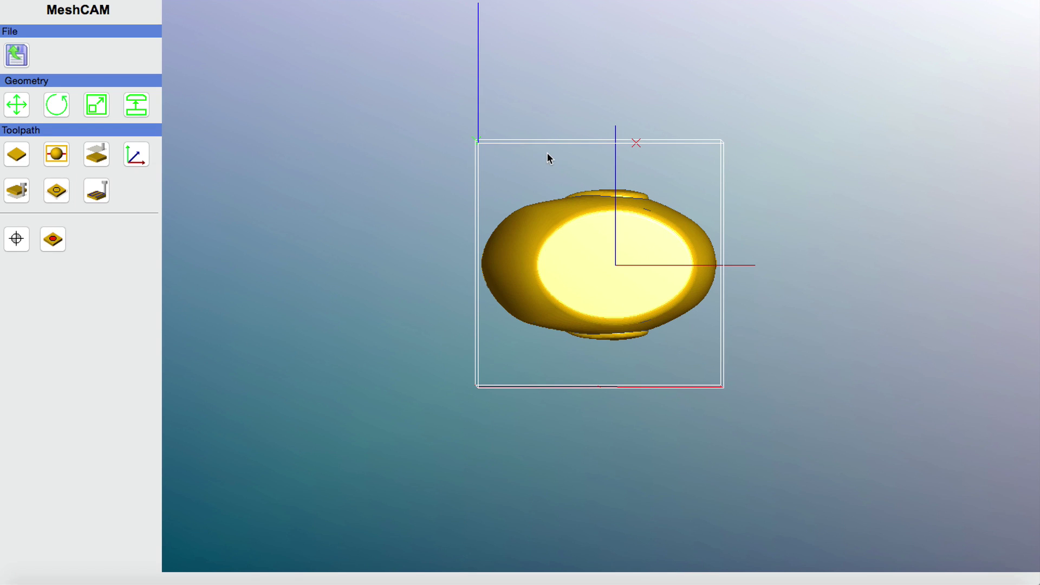
drag(548, 157, 560, 374)
drag(552, 113, 577, 268)
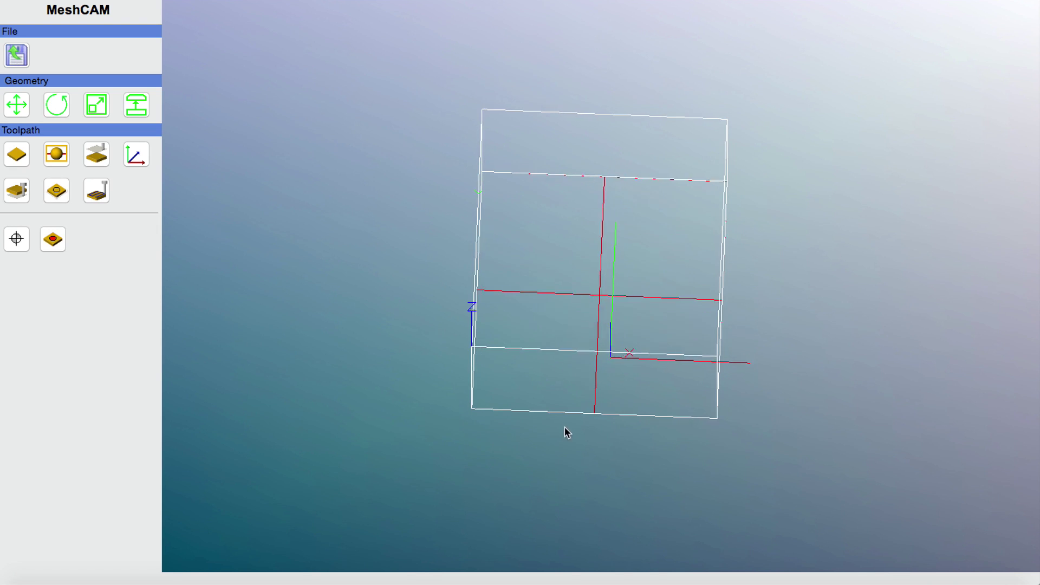
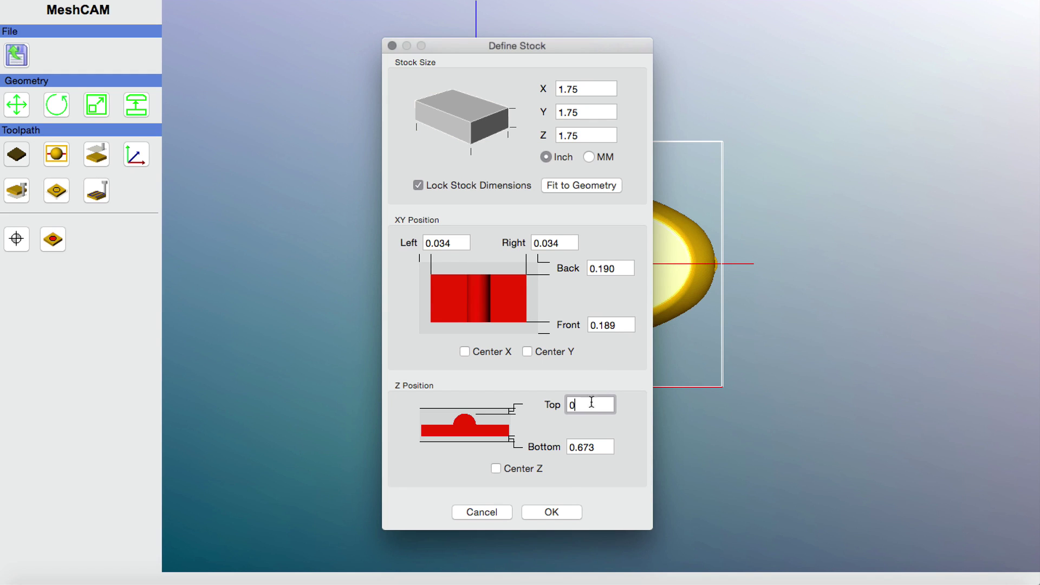
click(550, 512)
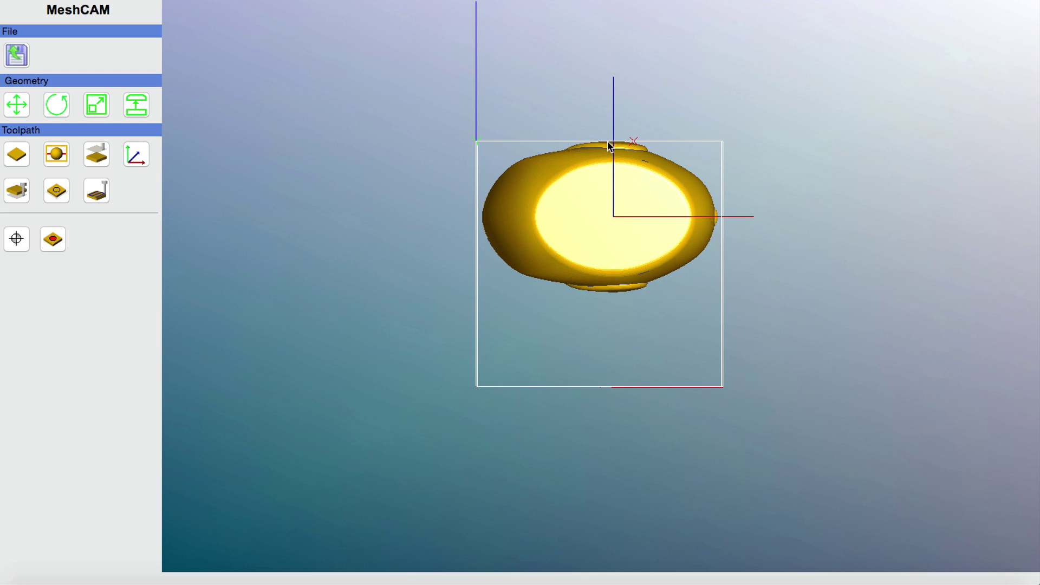
Limit the maximum cutting depth so the depth plane passes just above the middle of the duck's thickness.
drag(681, 168, 677, 398)
drag(699, 124, 694, 417)
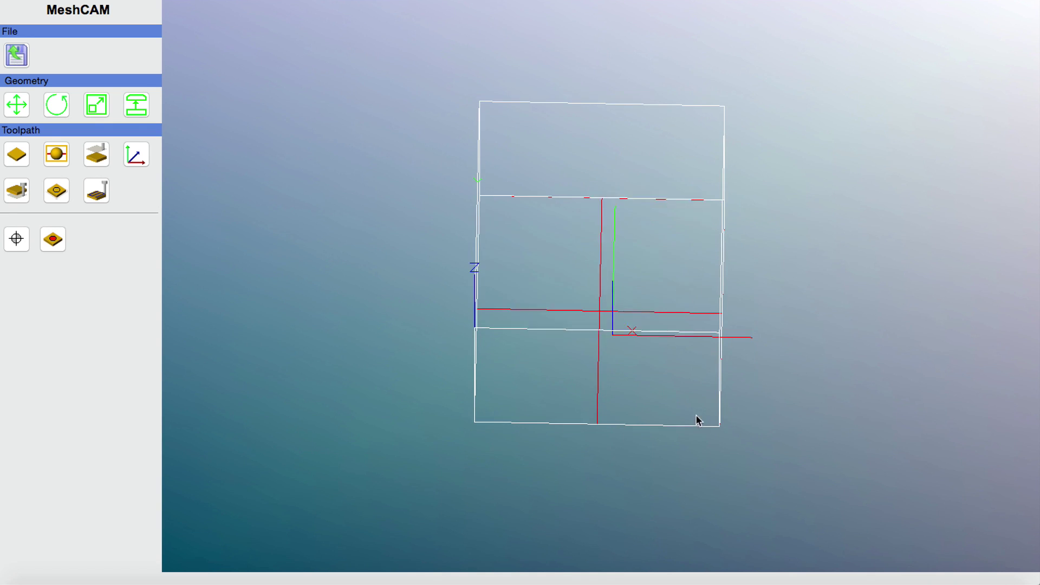
drag(690, 181, 699, 363)
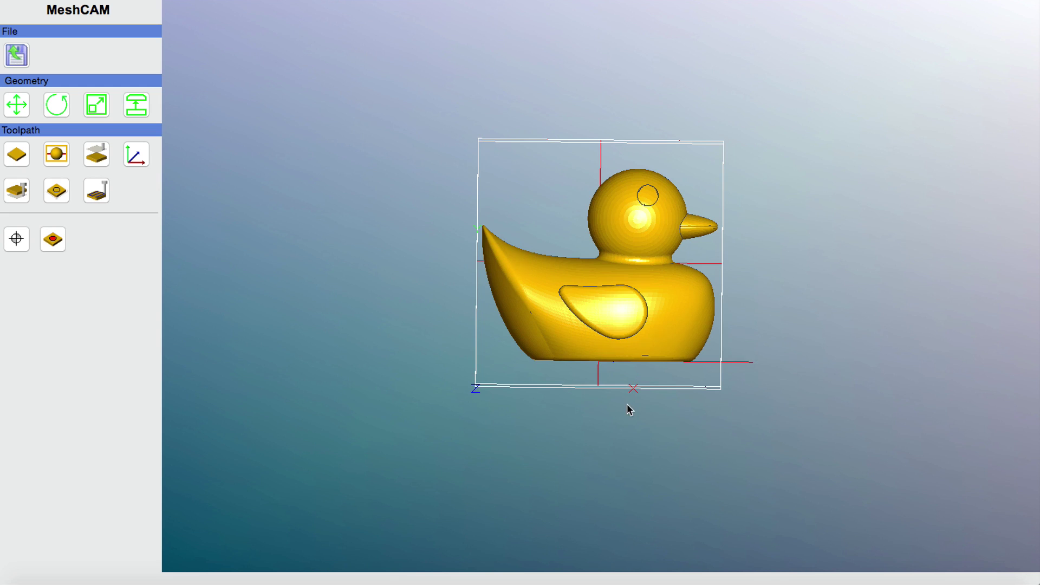
drag(626, 409, 623, 107)
drag(625, 339, 626, 104)
drag(615, 332, 620, 147)
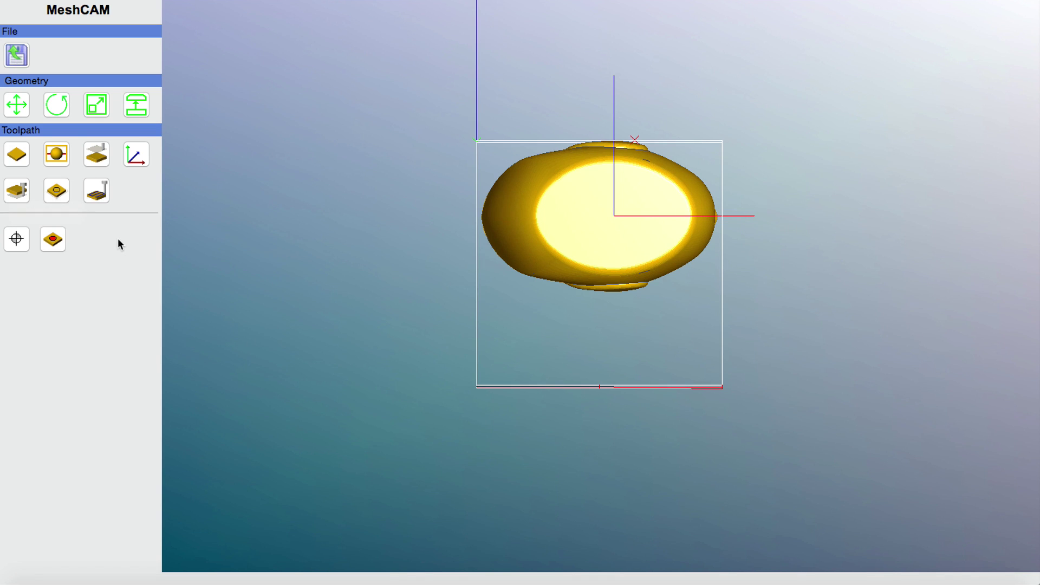
click(17, 191)
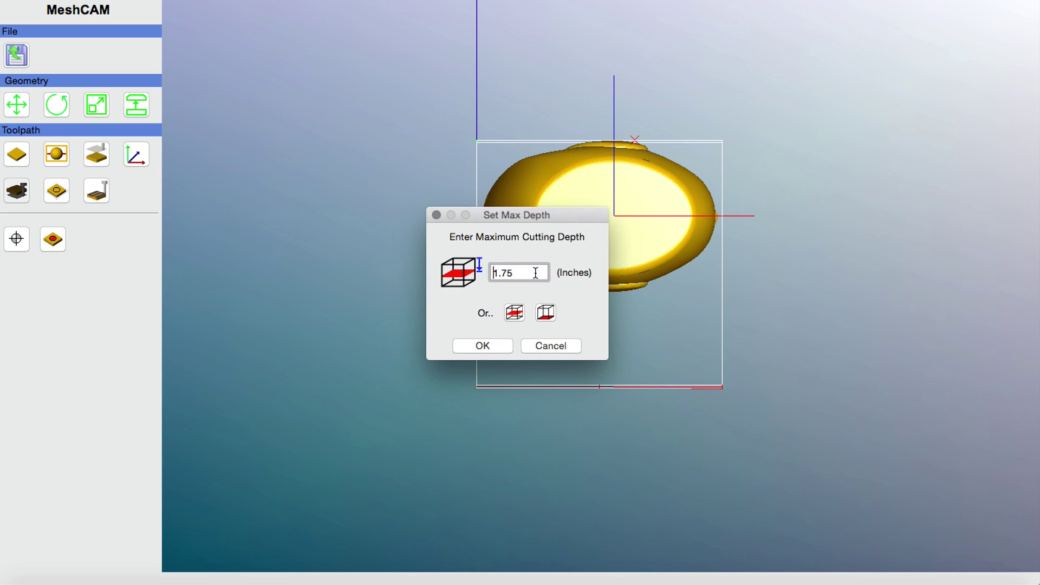
double_click(493, 273)
text(0)
text(.4)
click(485, 343)
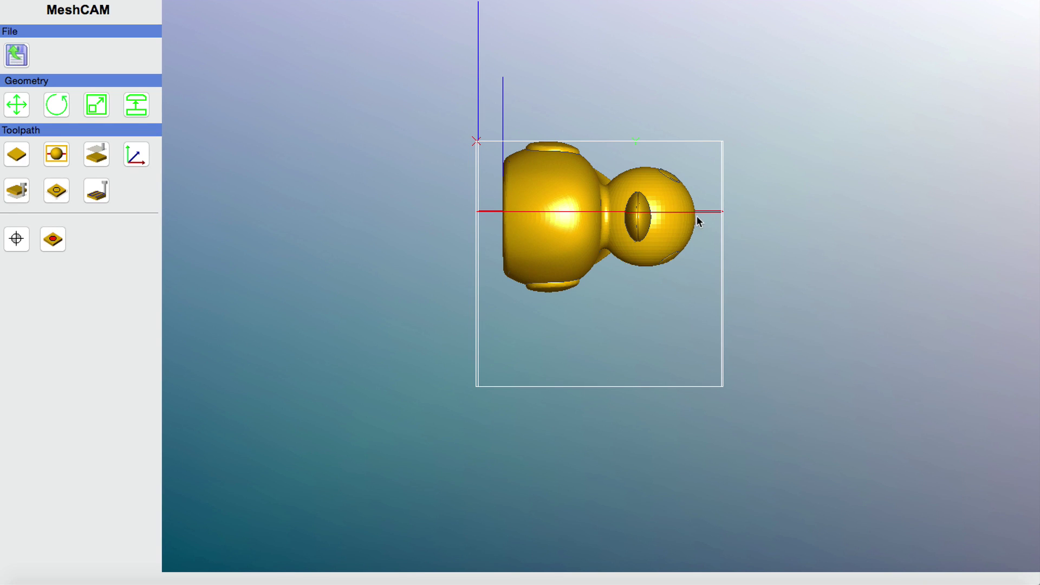
Examine the cutting-depth plane within the stock and review the current toolpath parameters without applying them.
drag(590, 249, 855, 290)
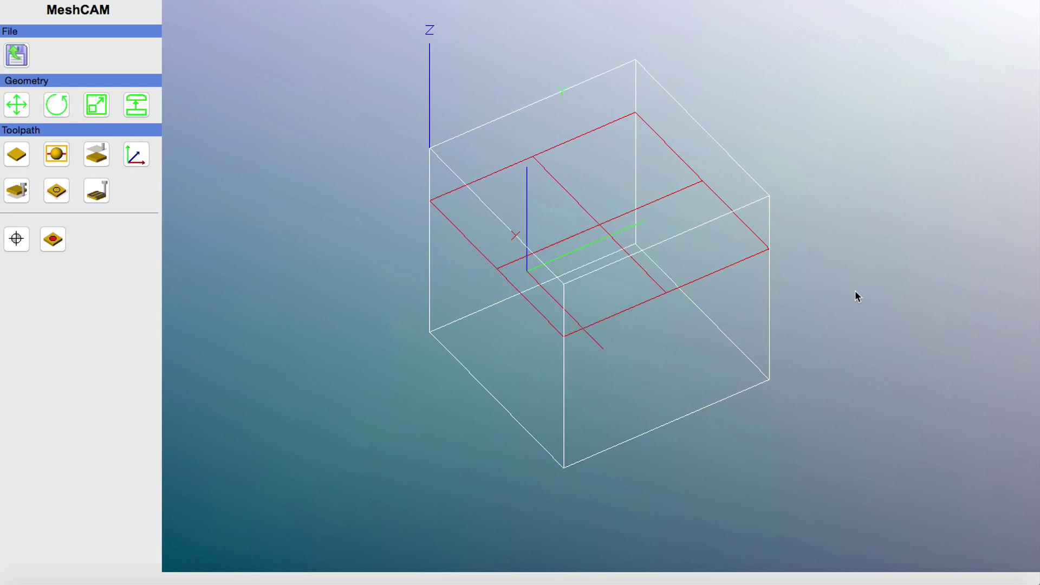
drag(468, 130, 824, 504)
mouse_move(658, 308)
mouse_down()
mouse_move(653, 302)
mouse_move(755, 320)
mouse_move(733, 332)
mouse_move(743, 304)
mouse_up()
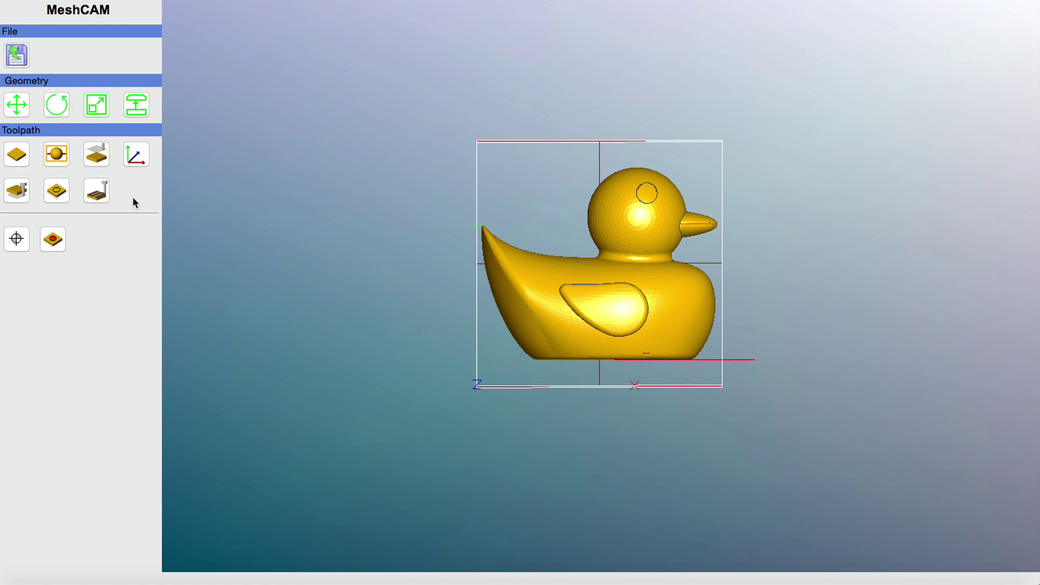
click(96, 196)
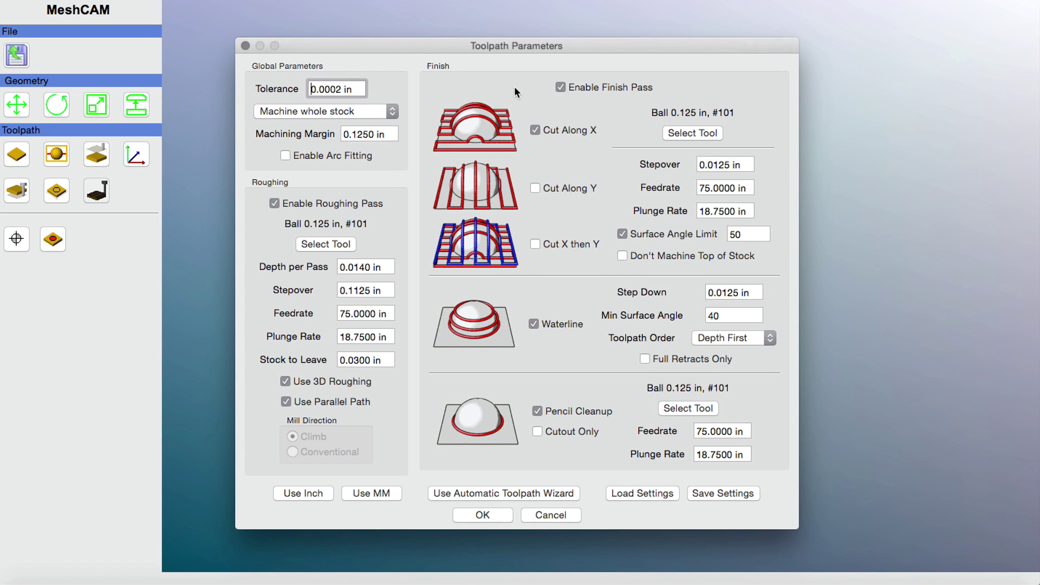
click(550, 515)
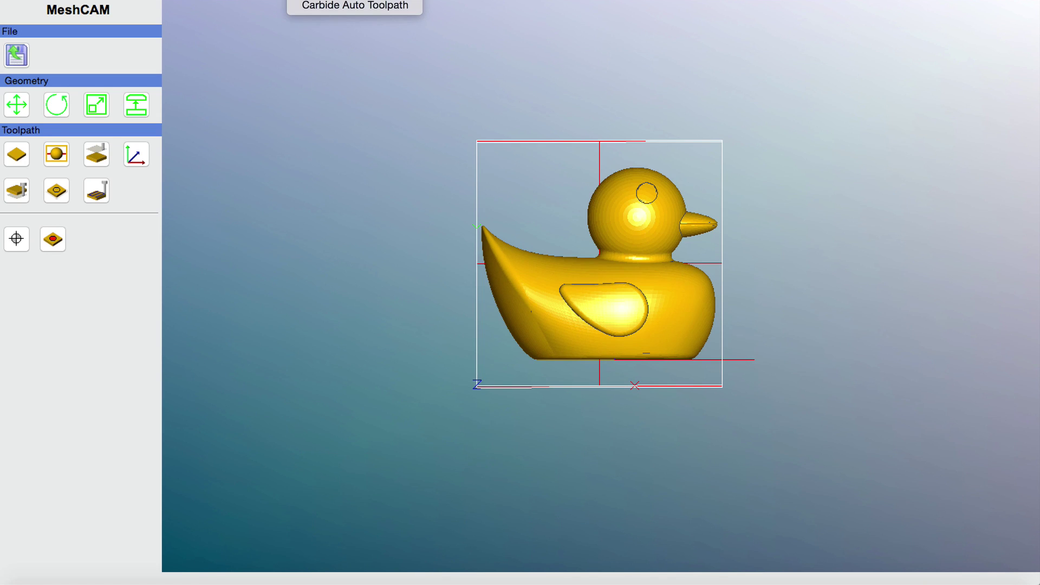
Run the Carbide Auto Toolpath wizard for Wood-Hard with the #101 .125 Inch Ball cutter, highest finish quality and toolpath settings review.
click(333, 6)
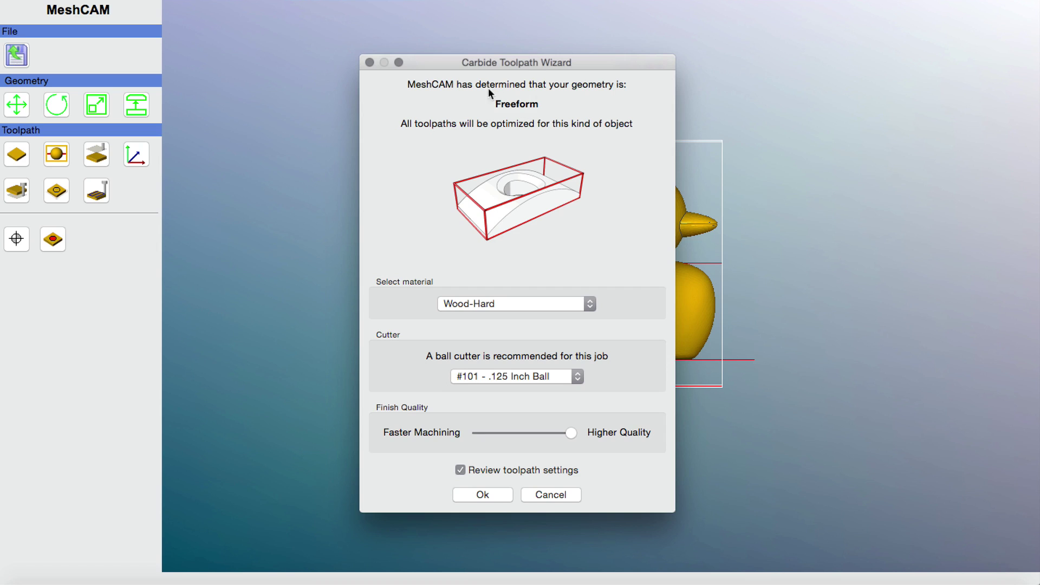
click(589, 305)
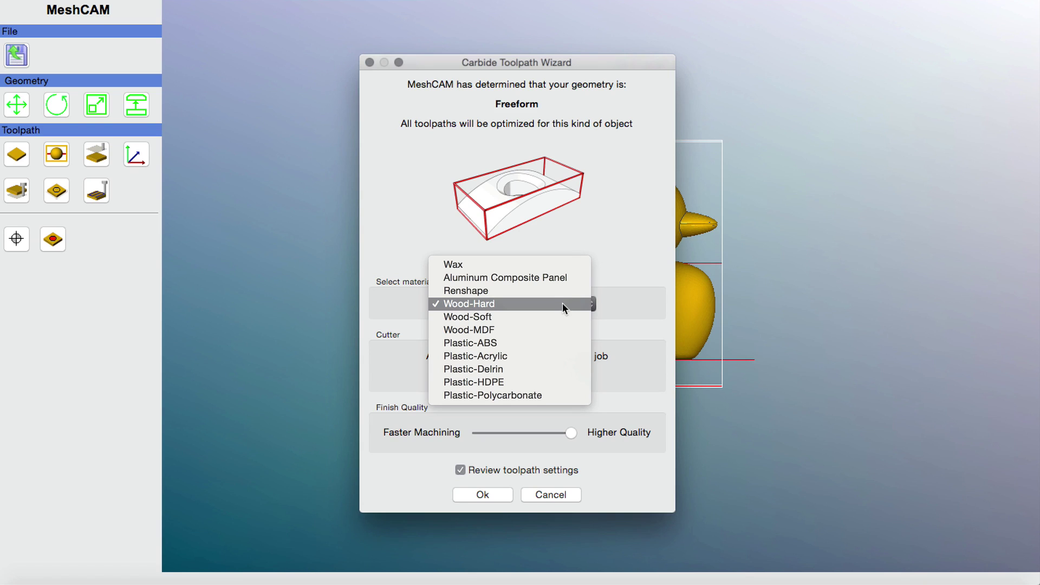
click(562, 305)
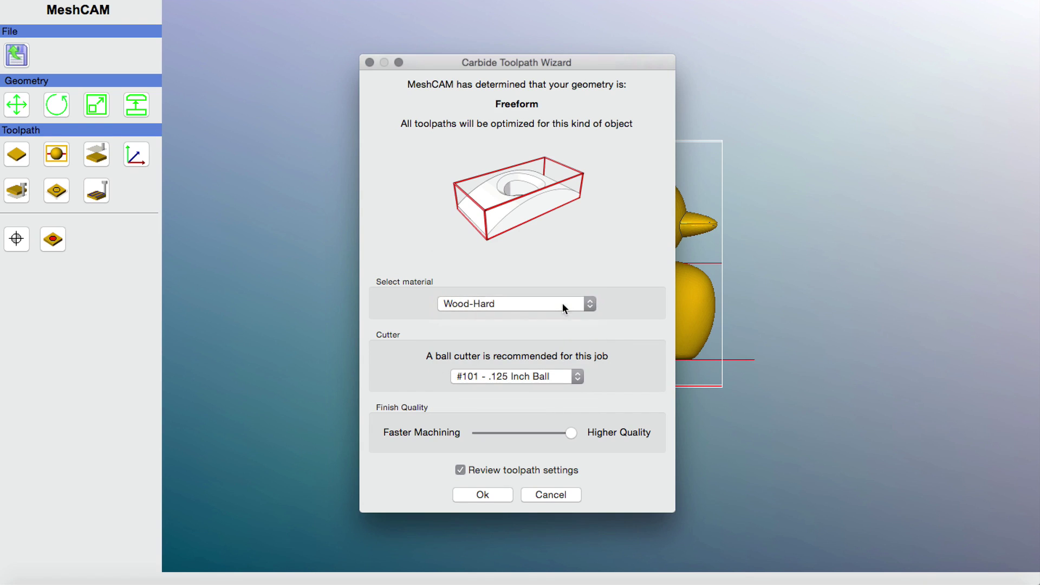
click(578, 376)
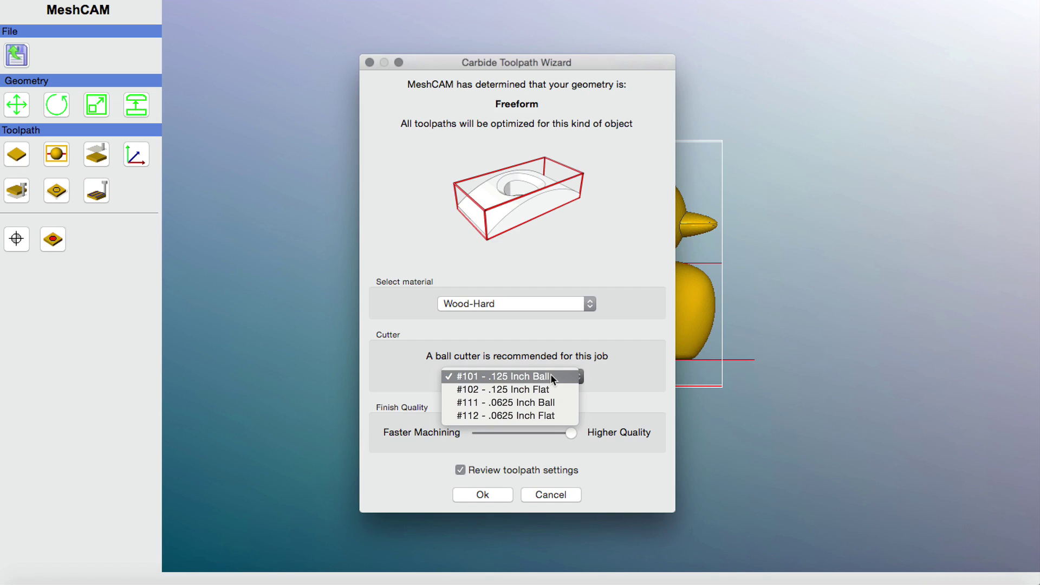
click(550, 376)
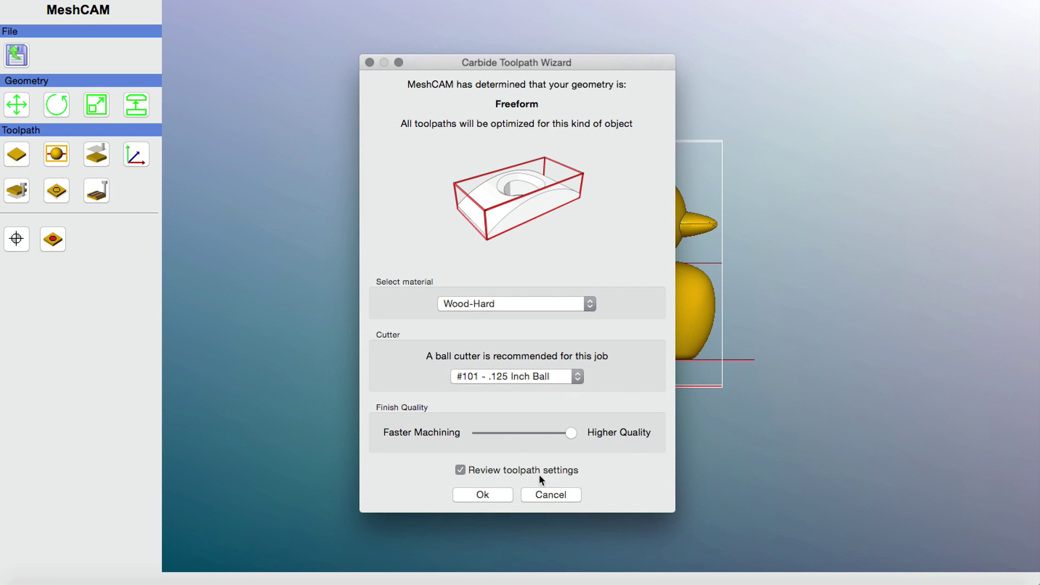
click(483, 494)
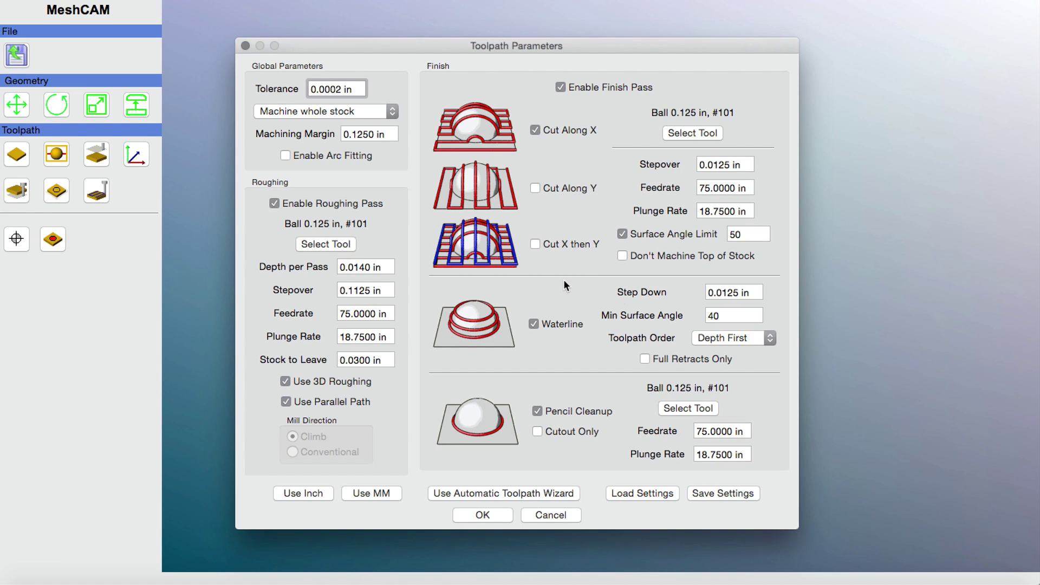
Keep waterline finishing enabled, set the roughing and finish-pass feedrates to 40 in, and generate the toolpaths.
click(534, 324)
click(534, 323)
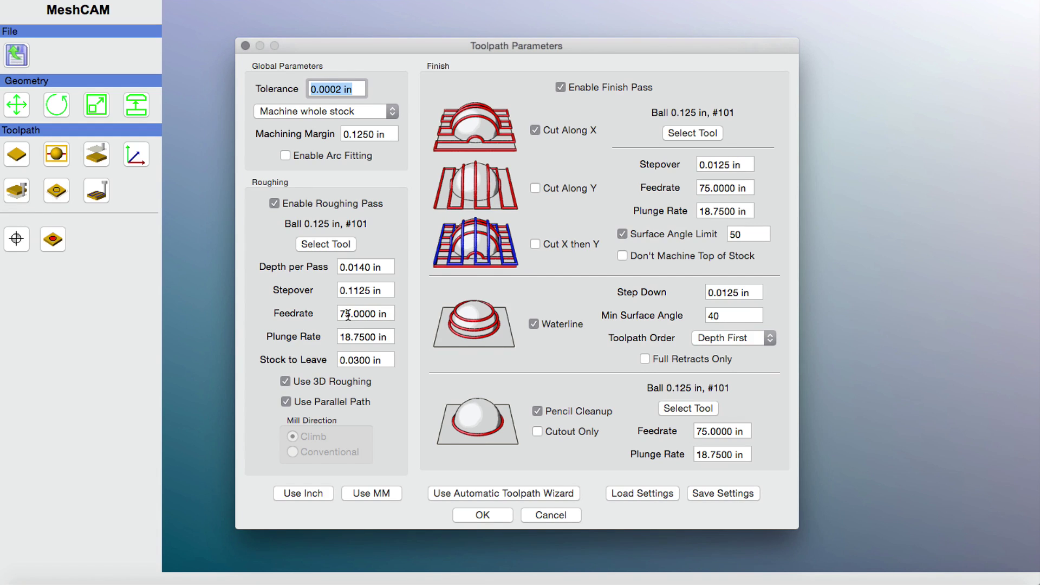
drag(348, 315, 329, 314)
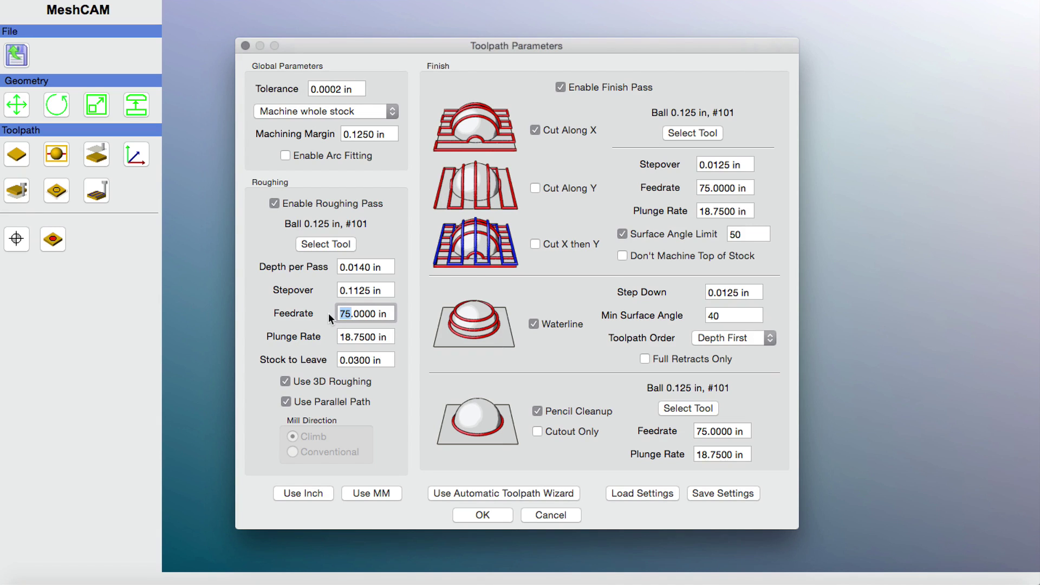
text(40)
drag(710, 184, 689, 186)
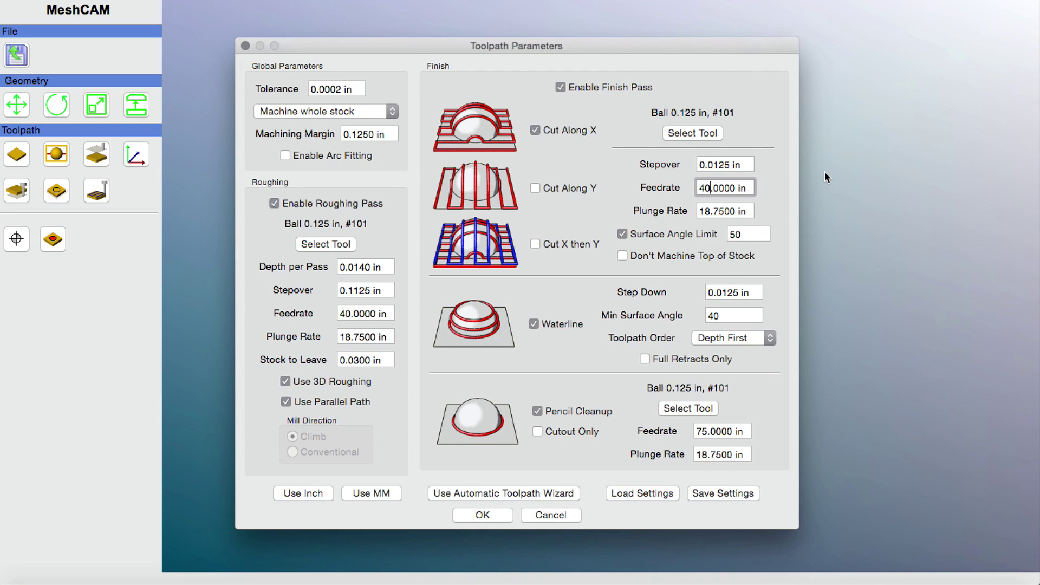
click(484, 514)
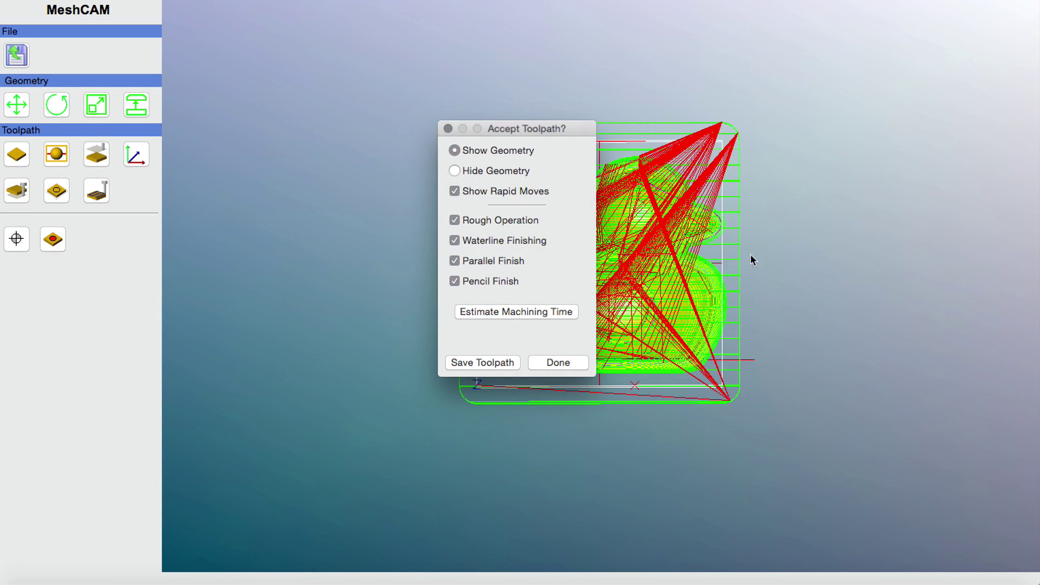
Inspect the generated toolpaths around the duck, and hide the rough, waterline, parallel and pencil operations and the rapid moves.
drag(555, 127, 302, 214)
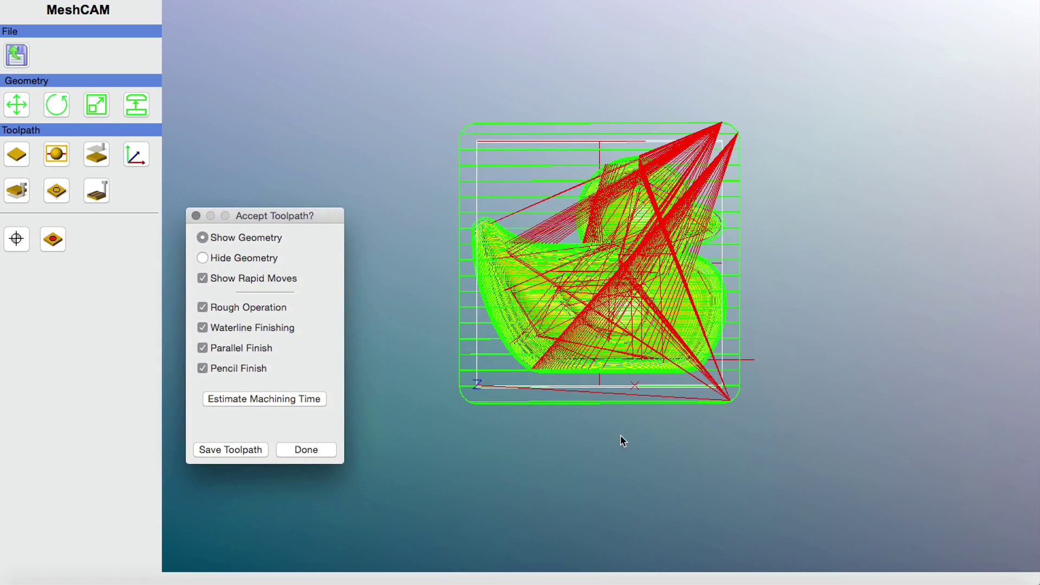
drag(620, 437, 557, 277)
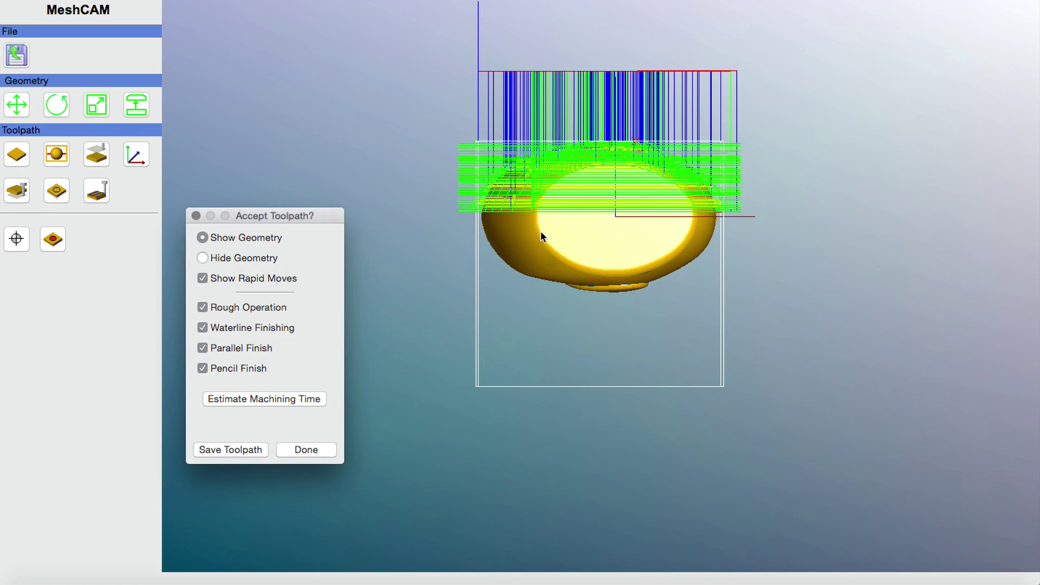
drag(531, 248, 529, 397)
drag(535, 179, 518, 409)
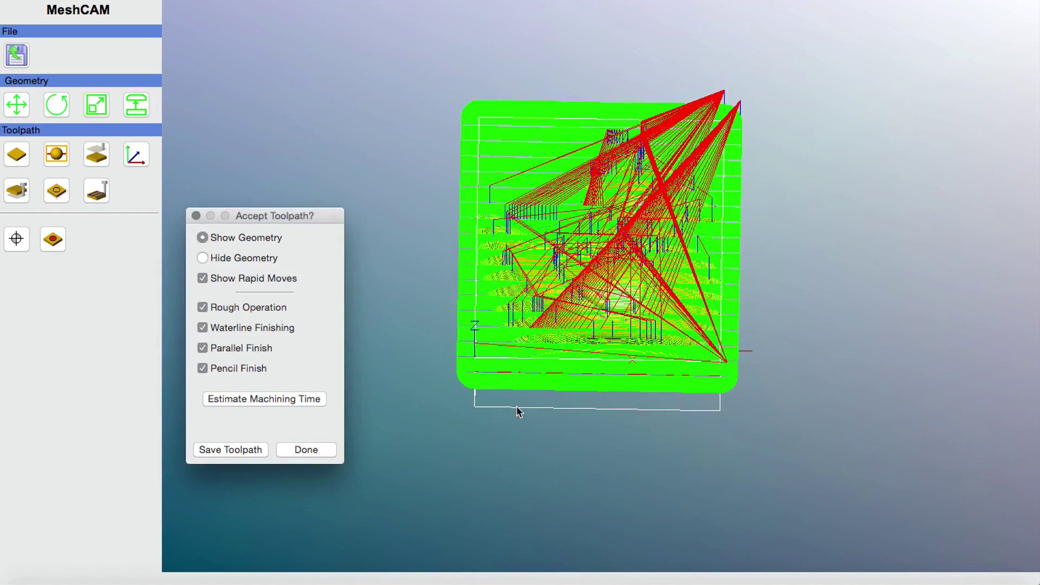
drag(513, 220, 525, 295)
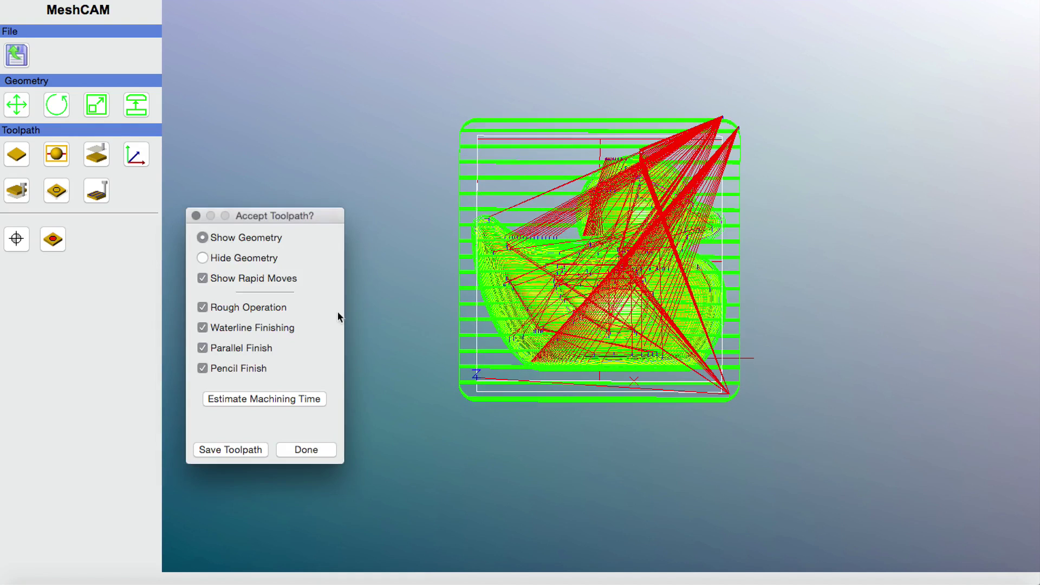
click(203, 307)
click(202, 327)
click(203, 348)
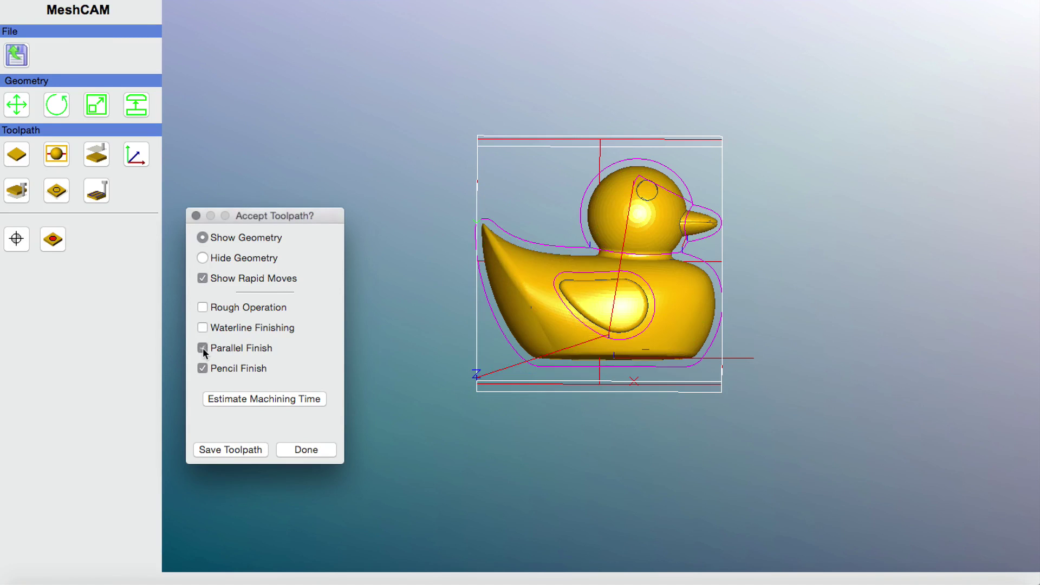
click(203, 368)
click(203, 279)
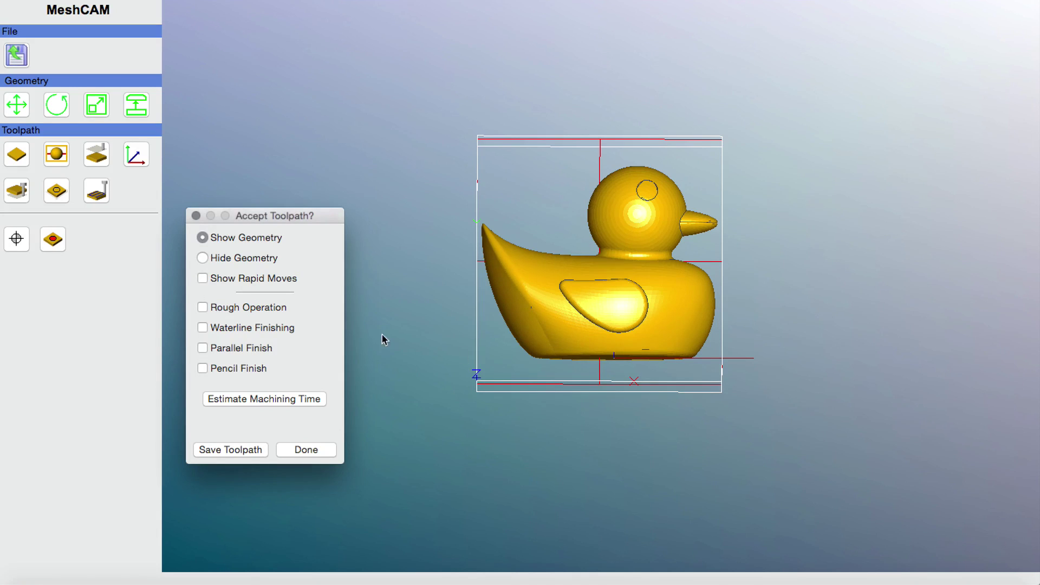
Display only the rough operation and examine its passes closely around the duck's wing.
click(306, 450)
drag(506, 343, 507, 243)
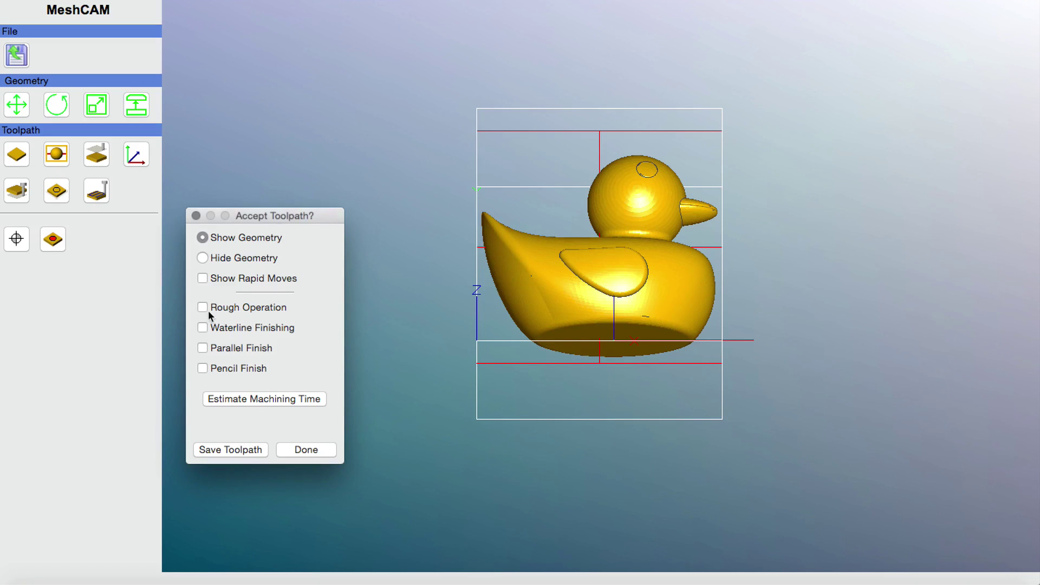
click(202, 307)
drag(396, 232, 411, 395)
scroll(585, 299, up, 8)
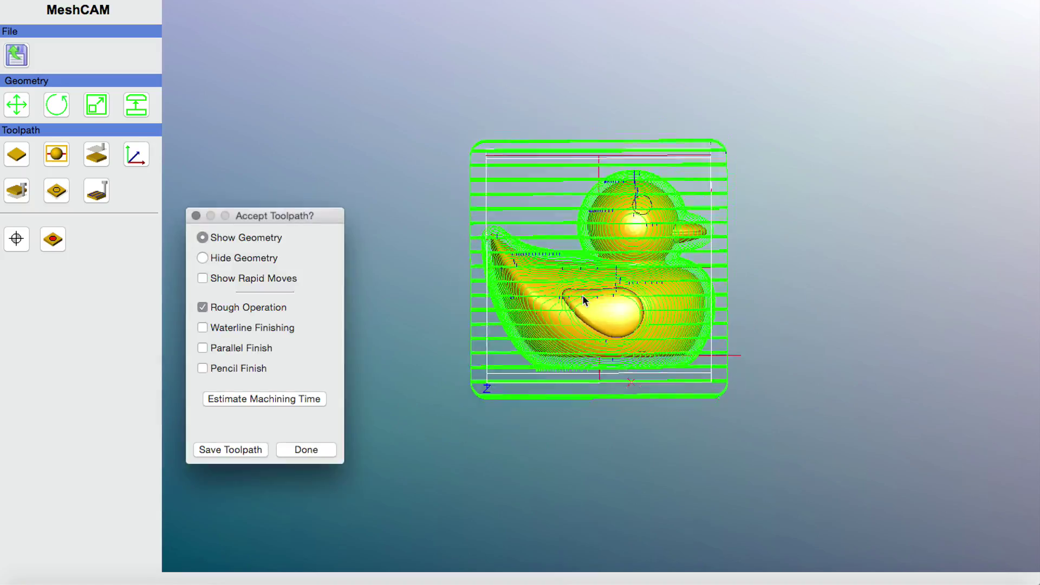
scroll(584, 299, up, 2)
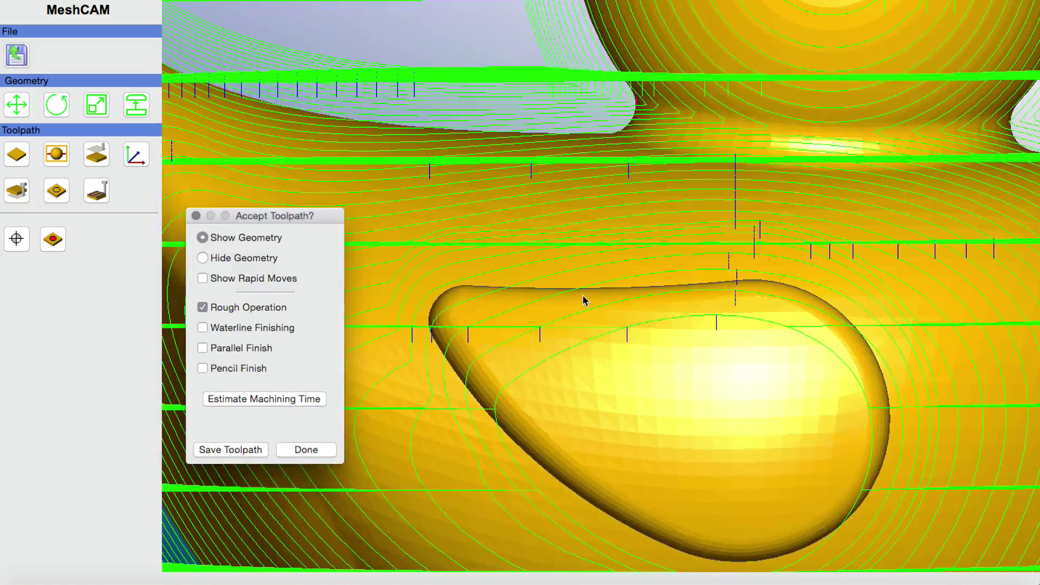
Hide the rough operation, display only the waterline finishing passes, and examine them around the duck's tail, wing and head.
scroll(584, 299, down, 10)
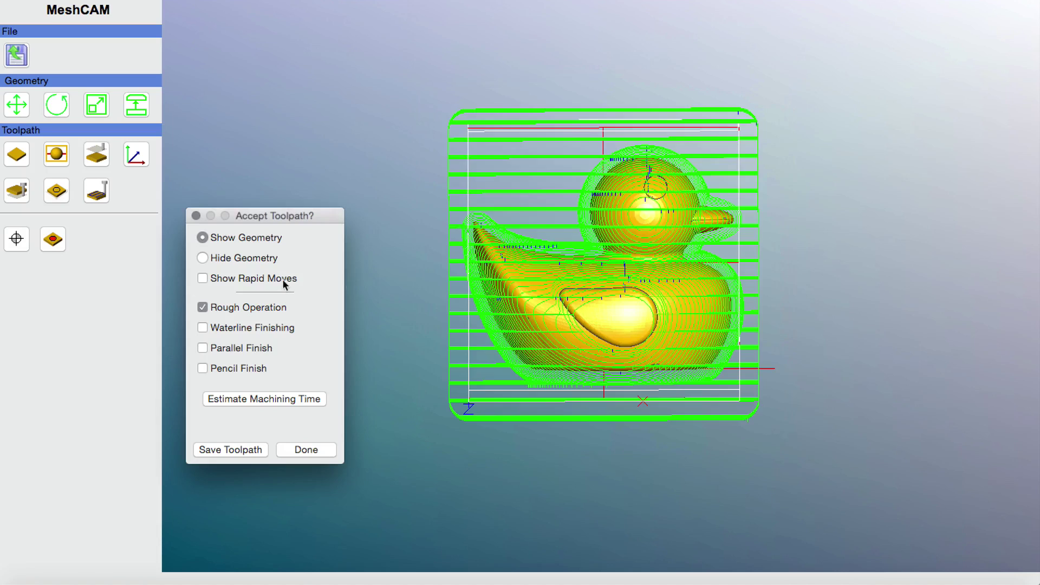
click(203, 307)
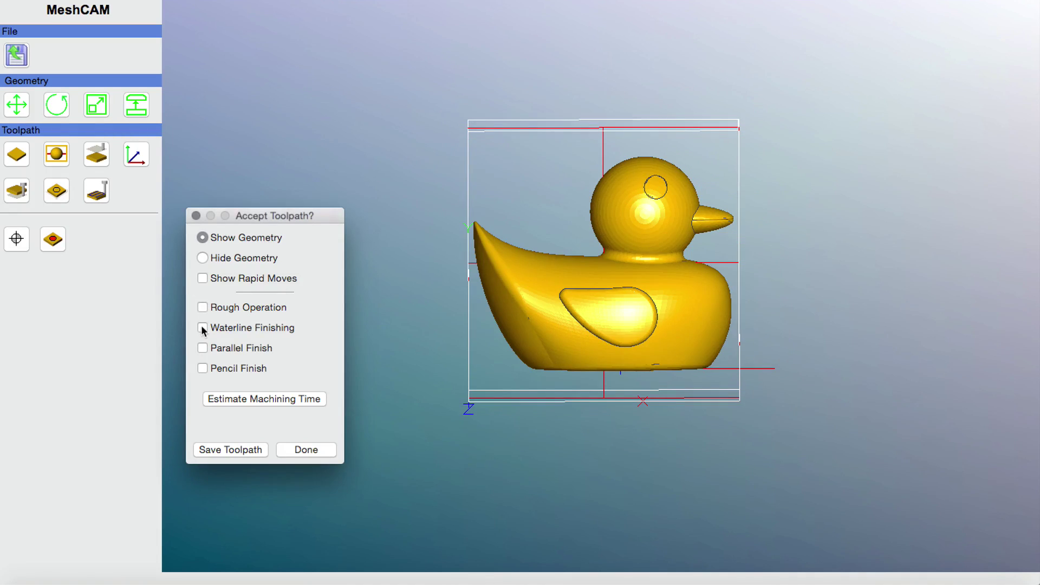
click(202, 328)
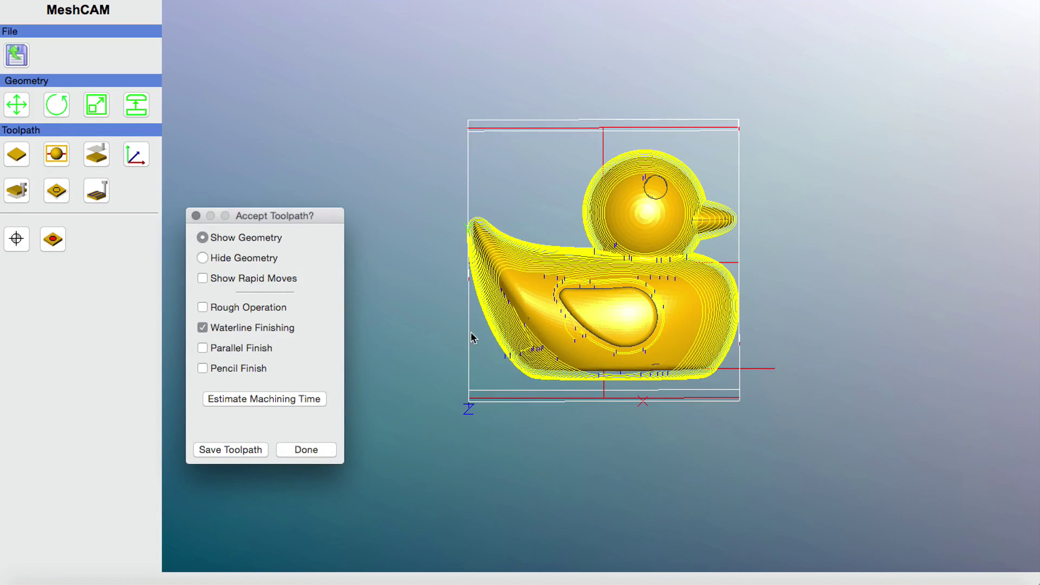
scroll(471, 339, up, 10)
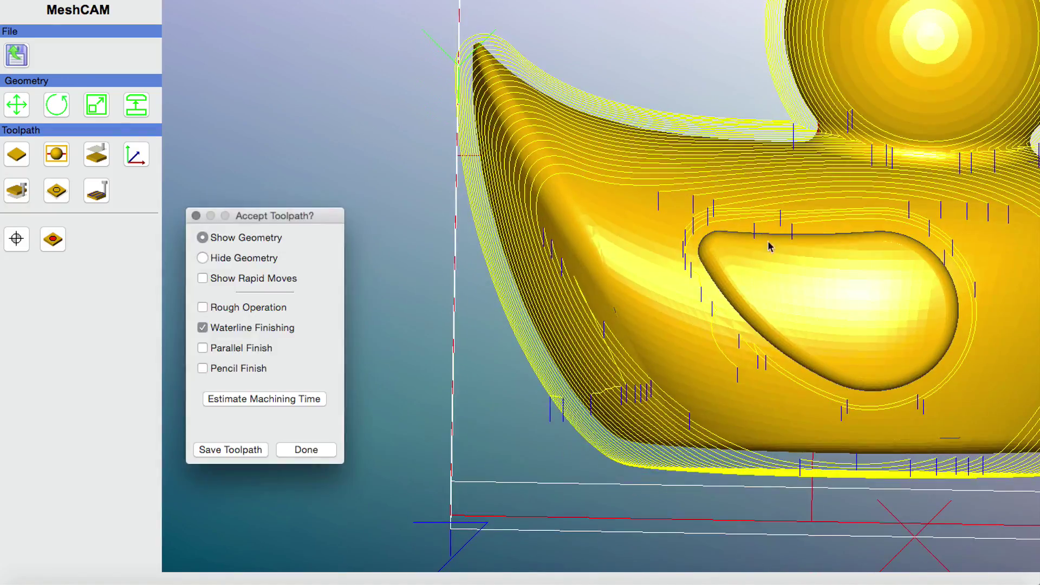
scroll(770, 247, down, 5)
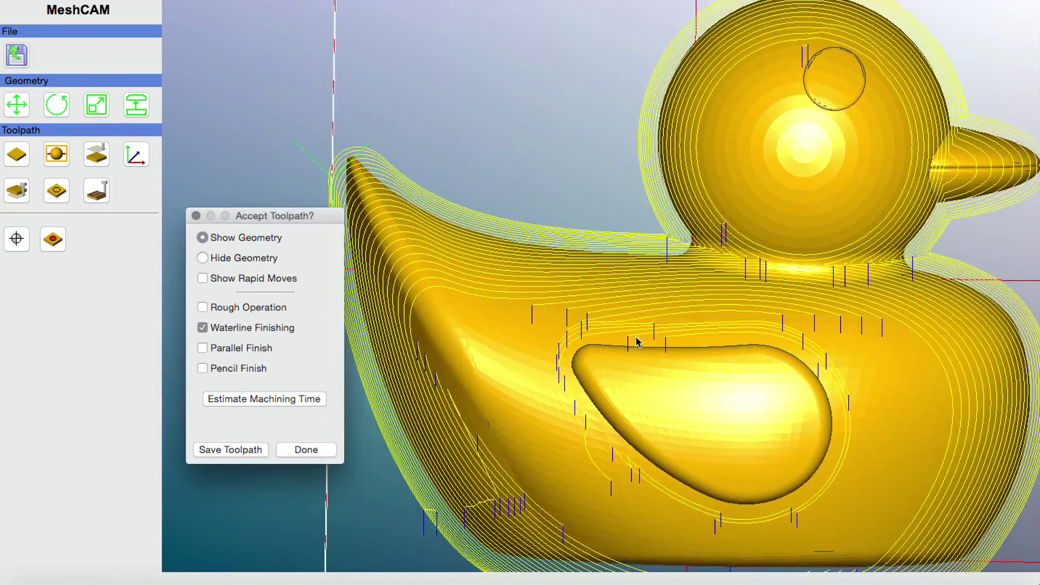
scroll(637, 341, down, 10)
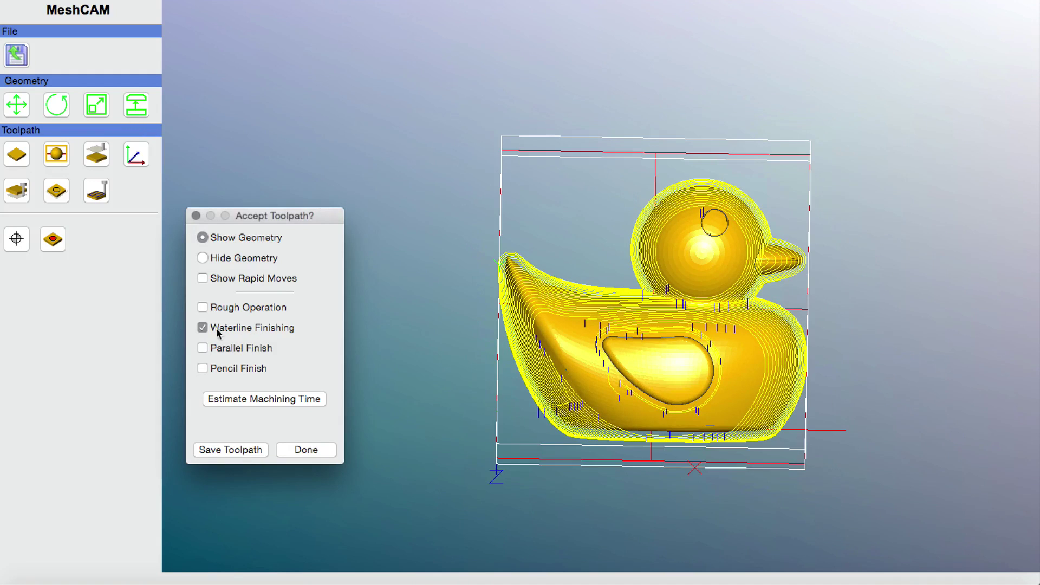
Replace the waterline display with the parallel finish alone, view the pencil finish by itself, and hide it again.
click(202, 327)
click(203, 348)
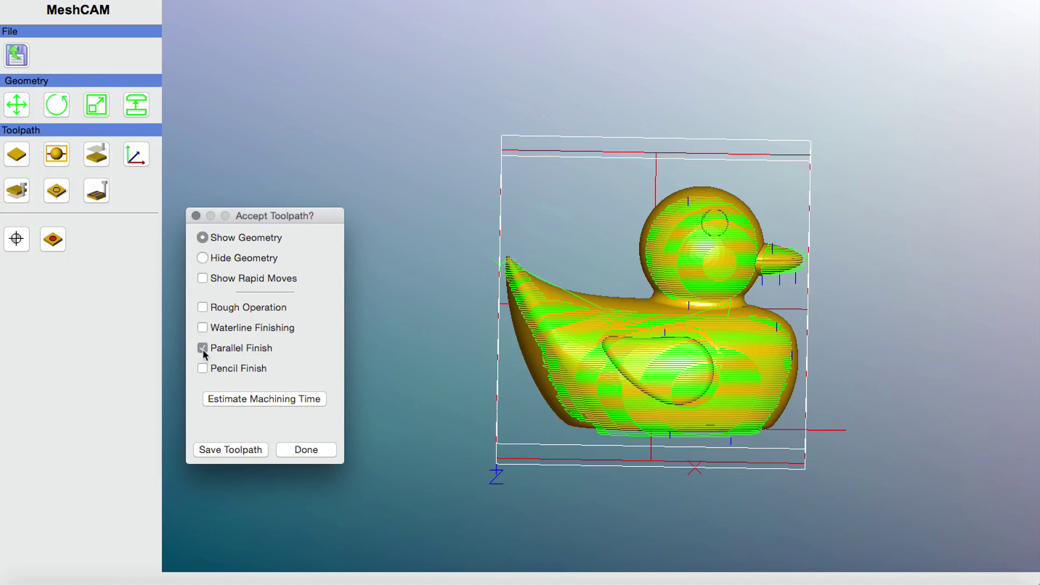
click(203, 348)
click(203, 368)
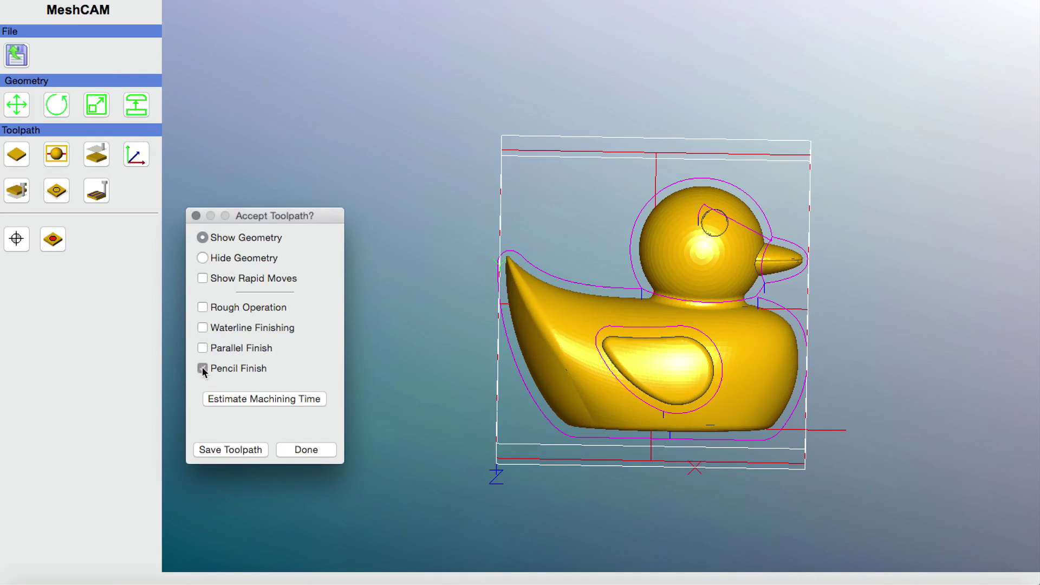
click(203, 368)
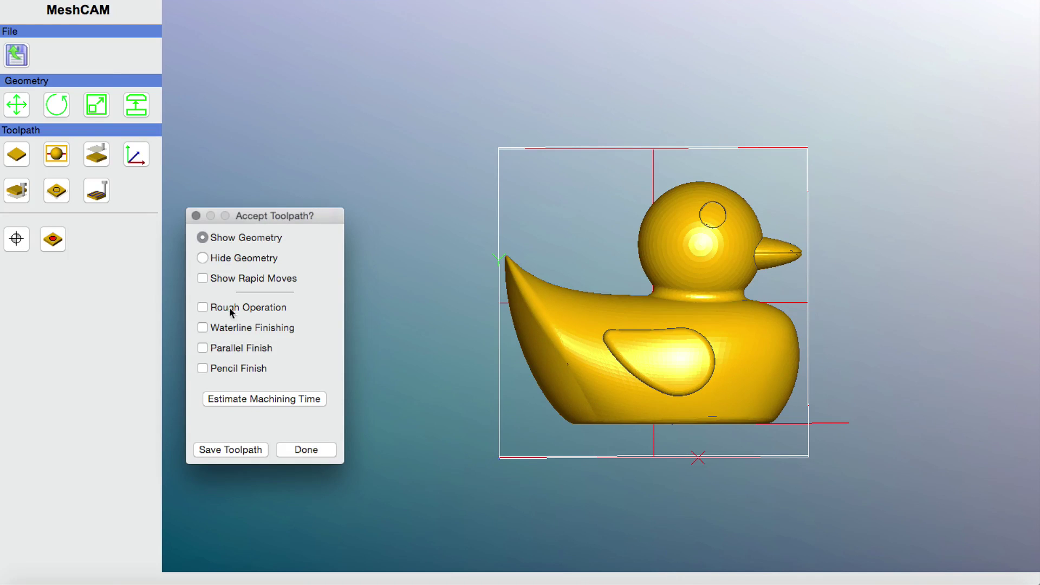
Display the rough, waterline, parallel and pencil operations together with the rapid moves.
click(203, 308)
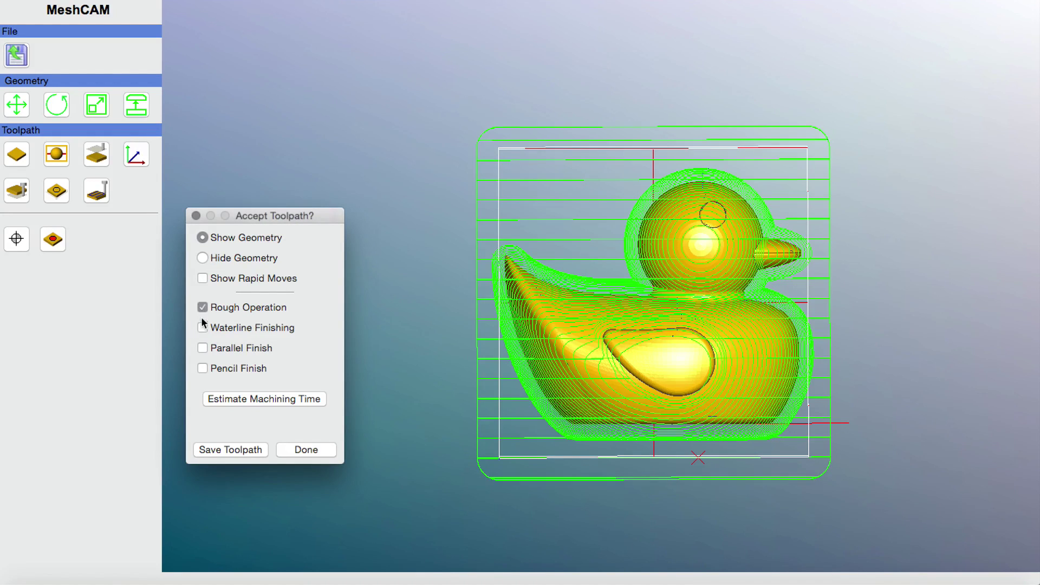
click(202, 328)
click(203, 347)
click(203, 368)
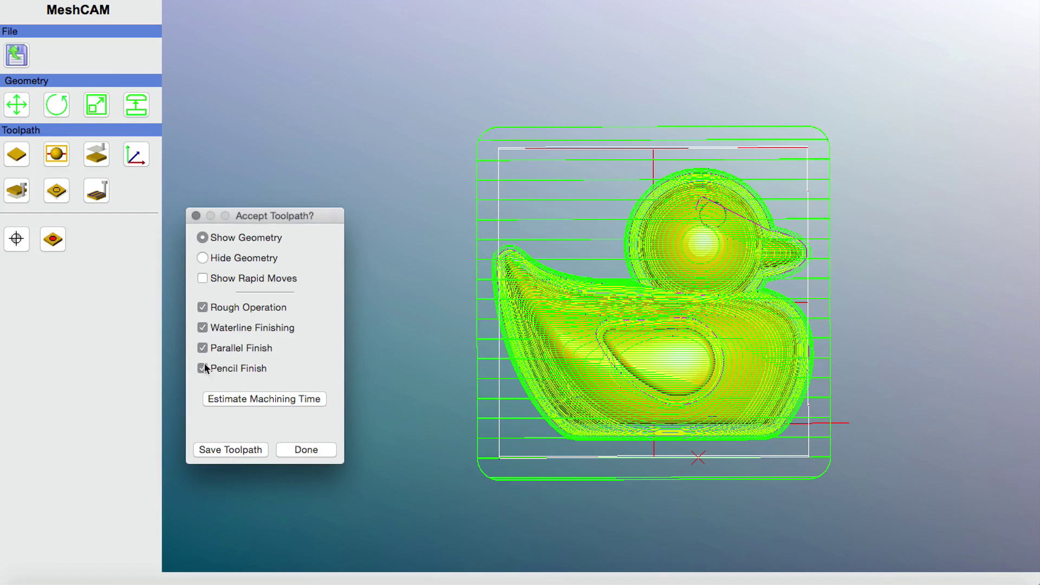
click(201, 280)
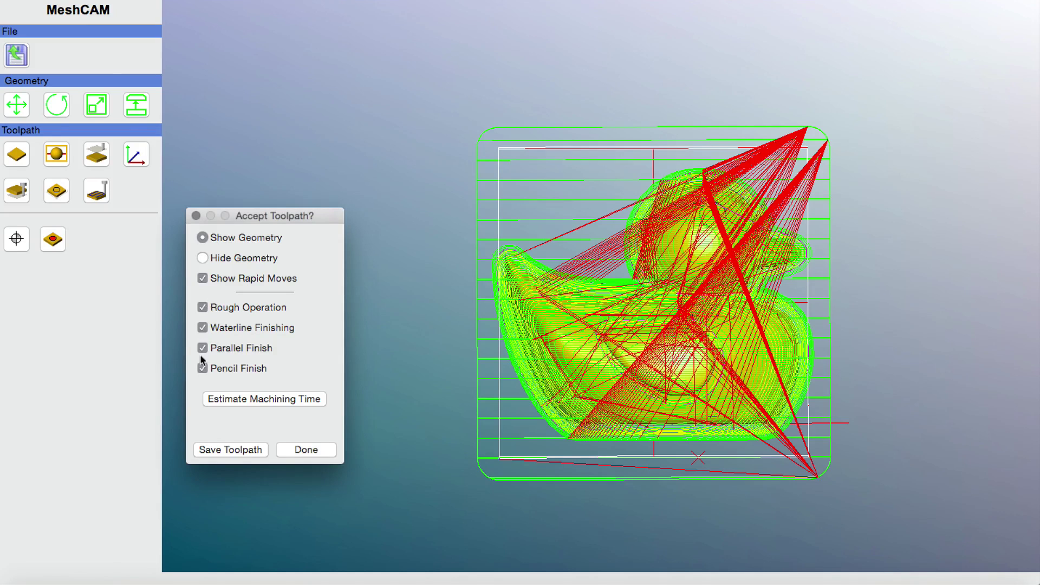
Save the toolpath as Tutorial Video in the Nomad 883 folder and open Carbide Motion.
click(233, 450)
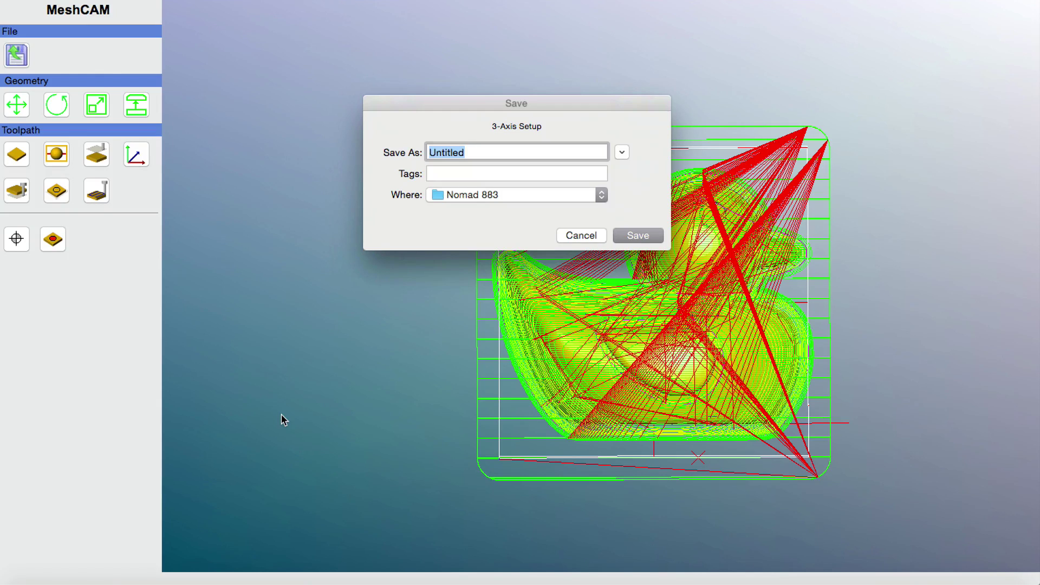
text(Tutorial Video)
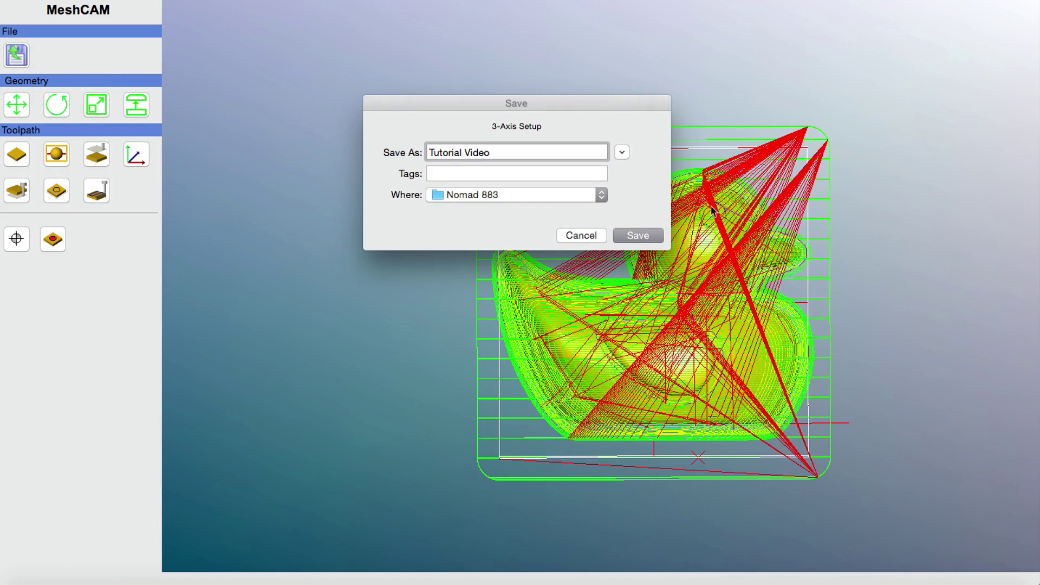
click(637, 236)
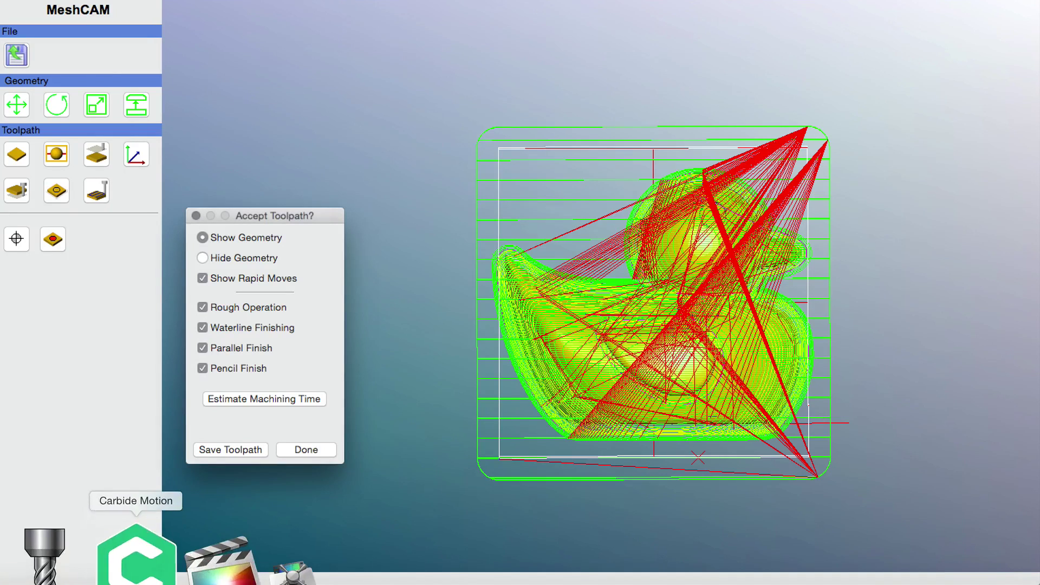
click(132, 558)
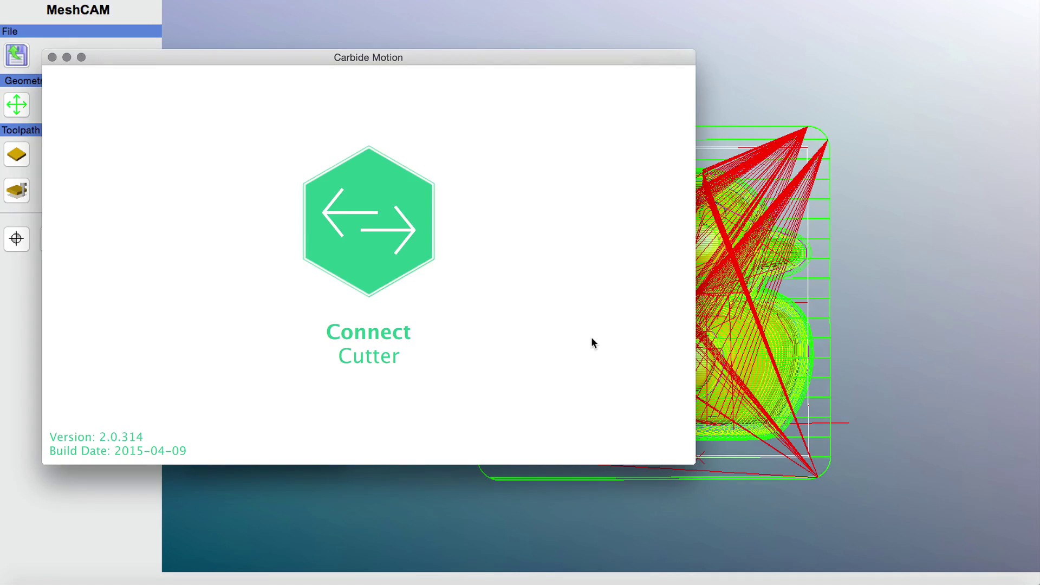